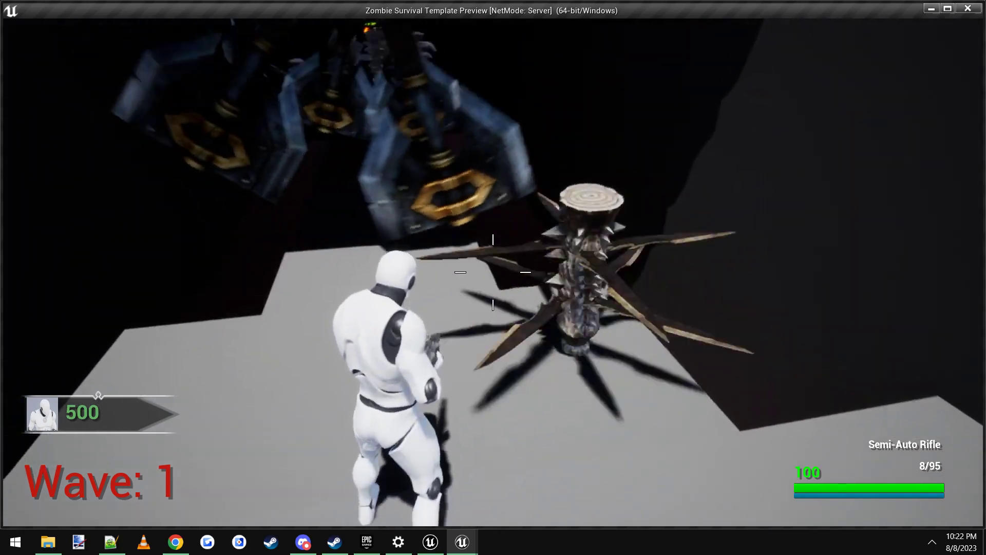
Step: Move the character into the spinning blade trap in the running preview, end the play session and view the trap in the level
key("d")
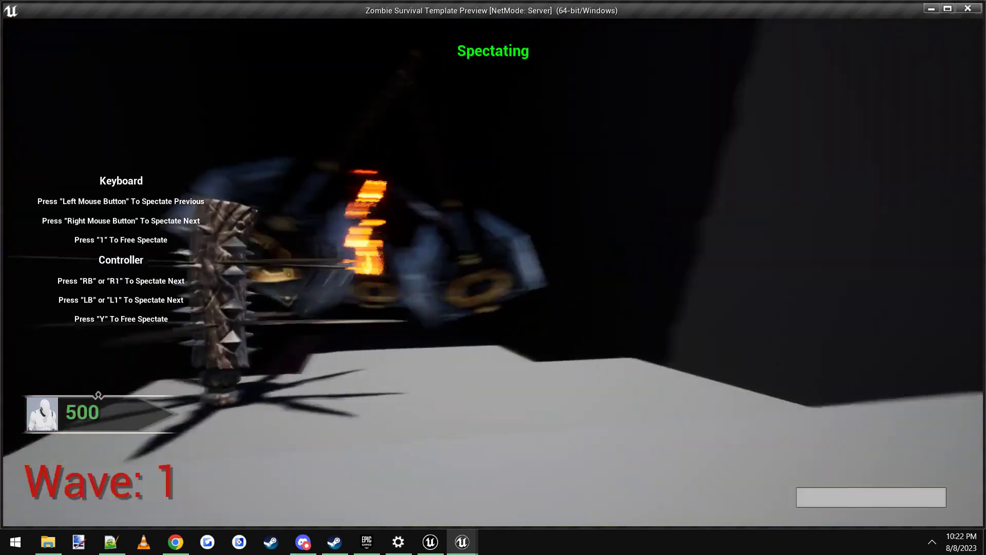
key("Escape")
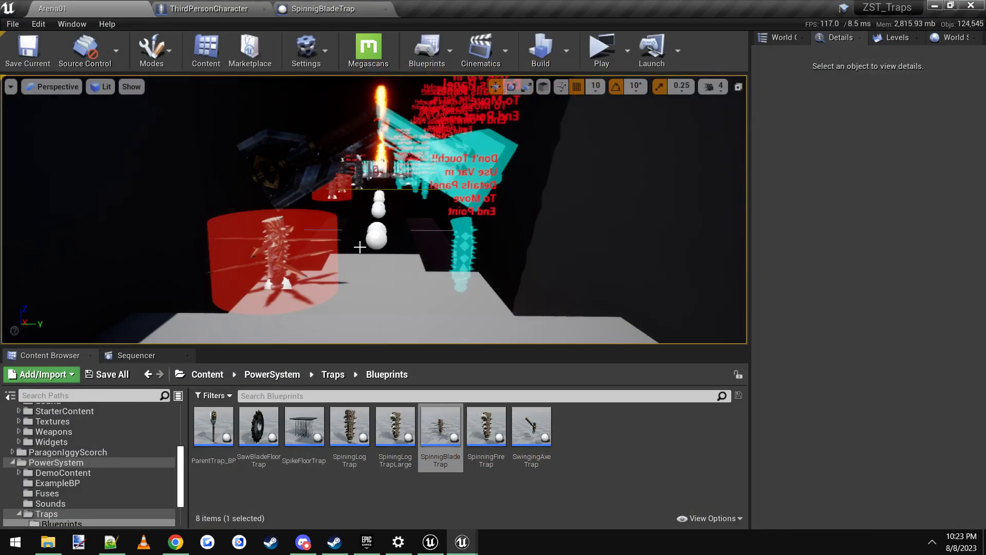
right_click_drag(360, 247, 398, 247)
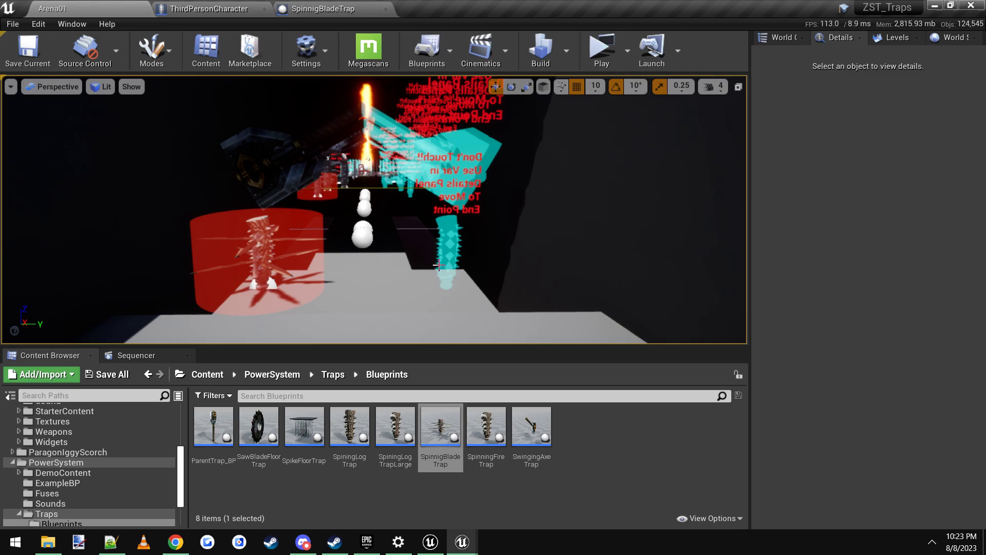
right_click_drag(438, 265, 415, 265)
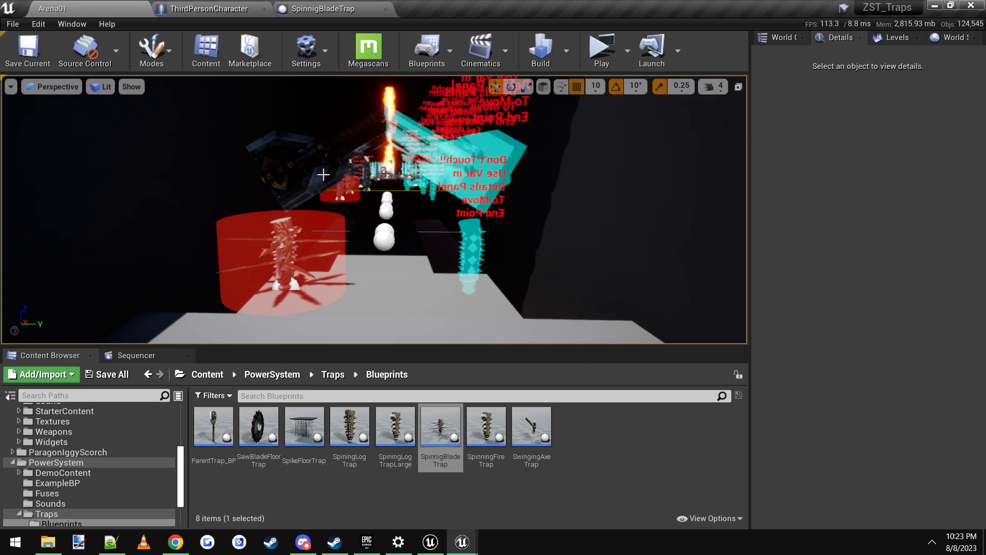
Step: Examine the collision responses of the Mesh component in the ThirdPersonCharacter blueprint
left_click(214, 9)
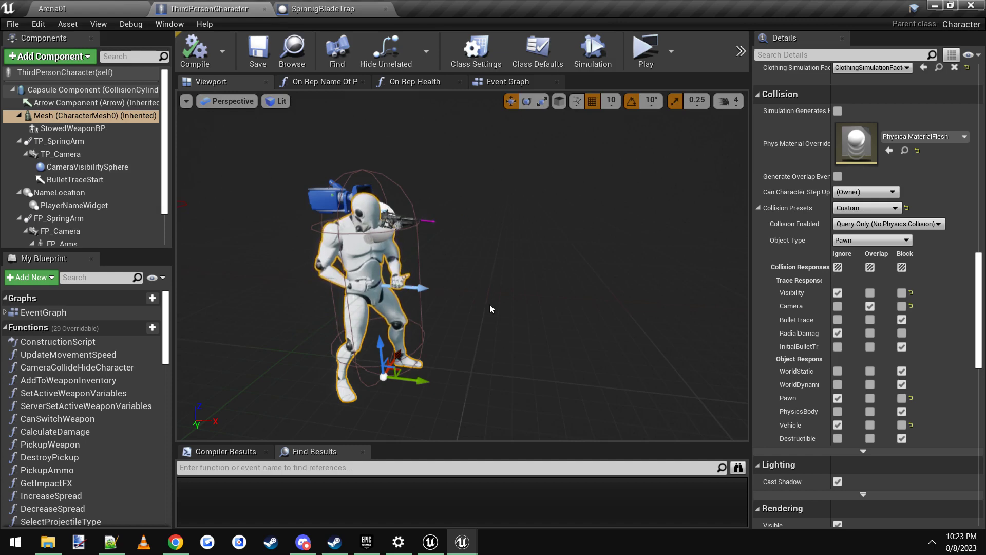
left_click(85, 117)
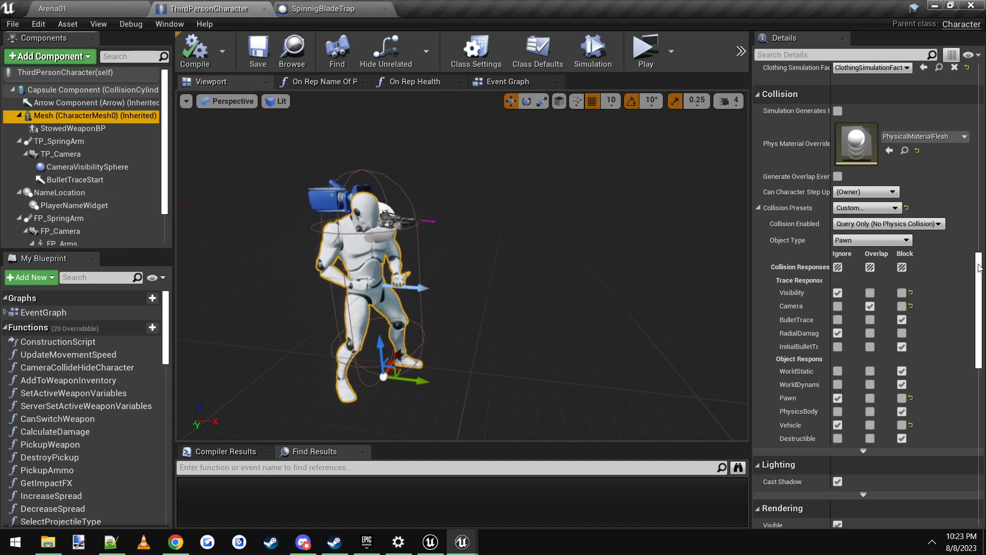
left_click_drag(978, 264, 978, 263)
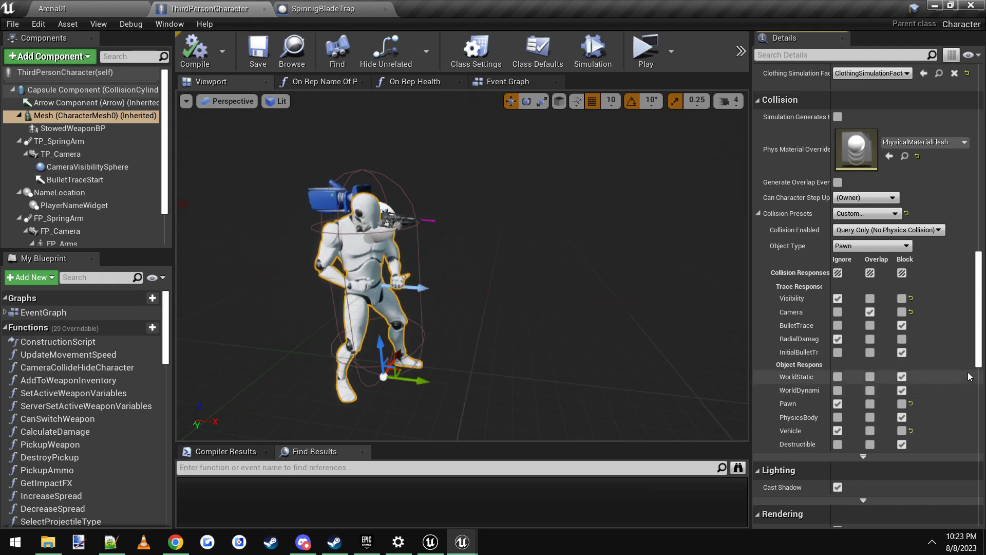
Step: Locate the SpinnigBladeTrap asset in its content folder, select its instance in the level and return to its blueprint
left_click(312, 11)
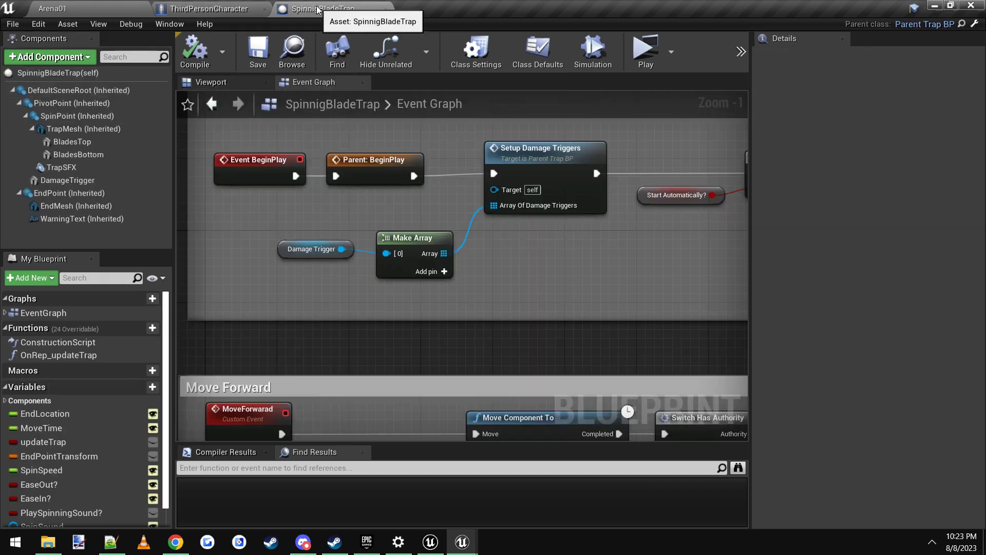
left_click(293, 51)
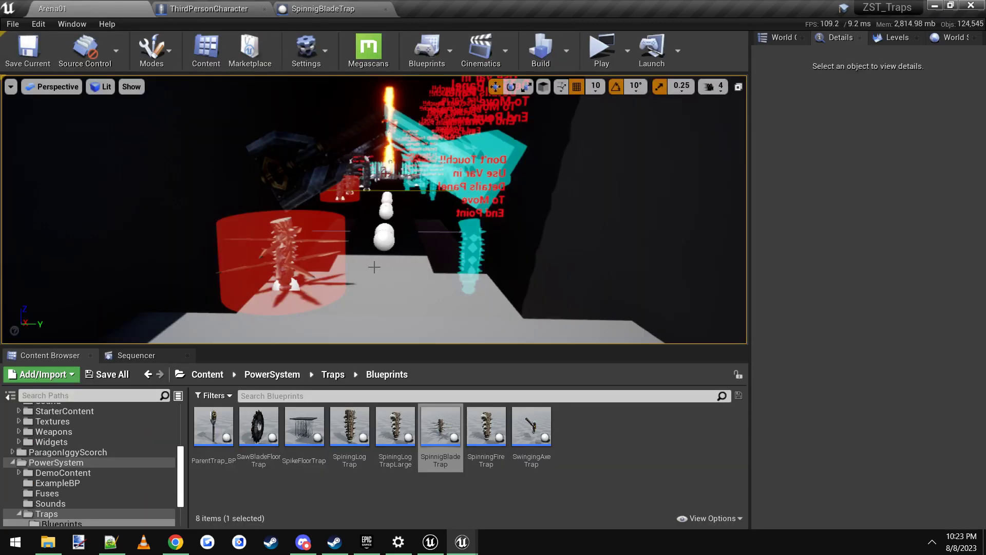
left_click(284, 240)
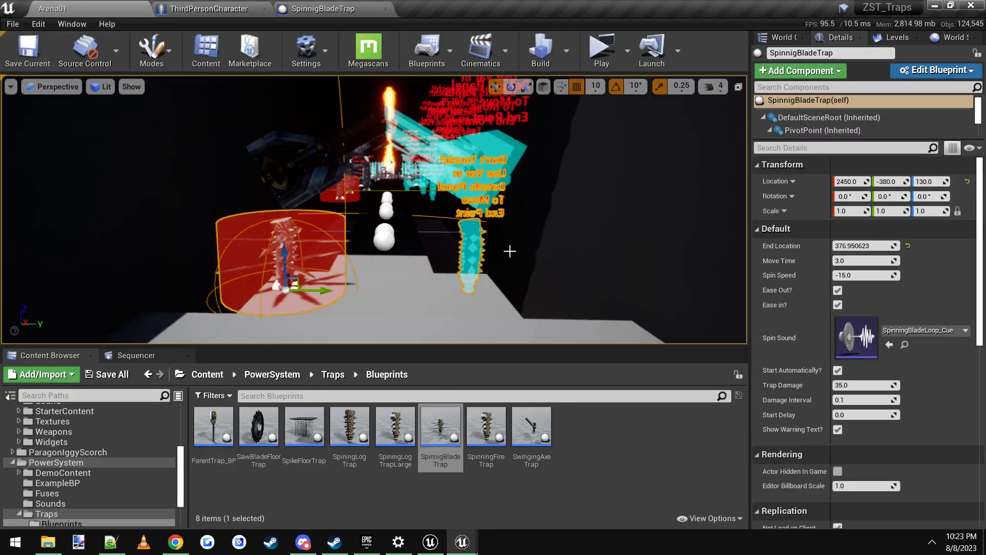
double_click(440, 429)
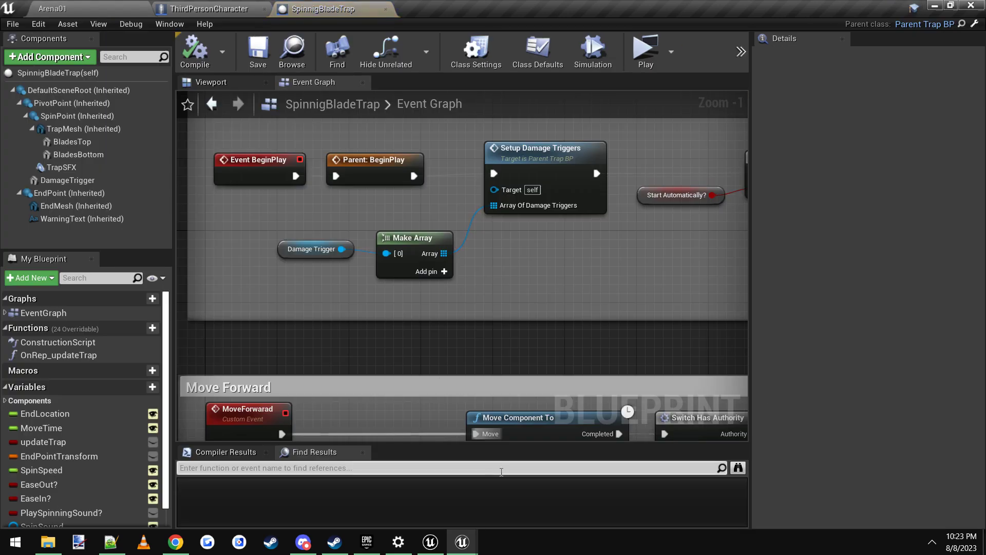
Step: Examine how the SpinnigBladeTrap event graph passes the Damage Trigger component into Setup Damage Triggers through Make Array
left_click(211, 83)
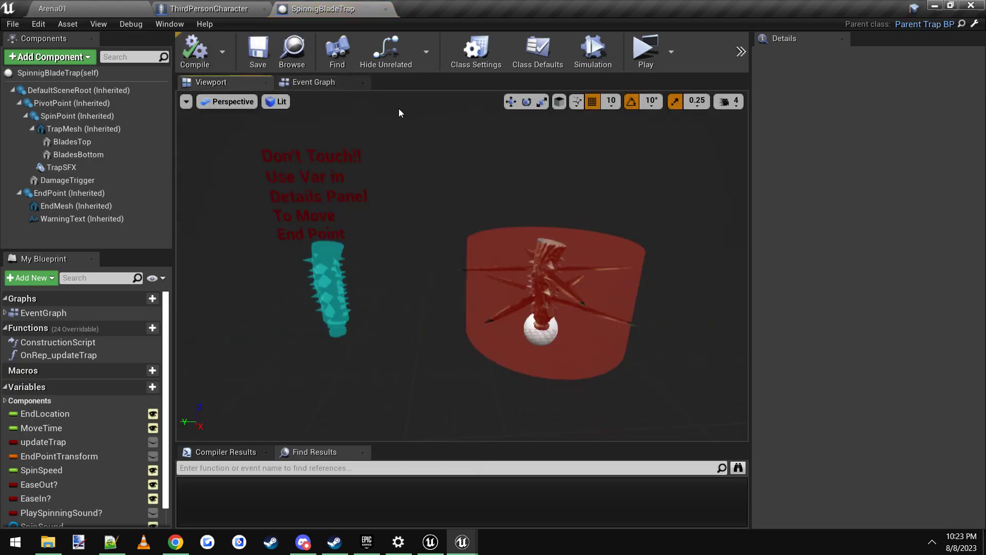
left_click(317, 82)
right_click_drag(337, 222, 330, 256)
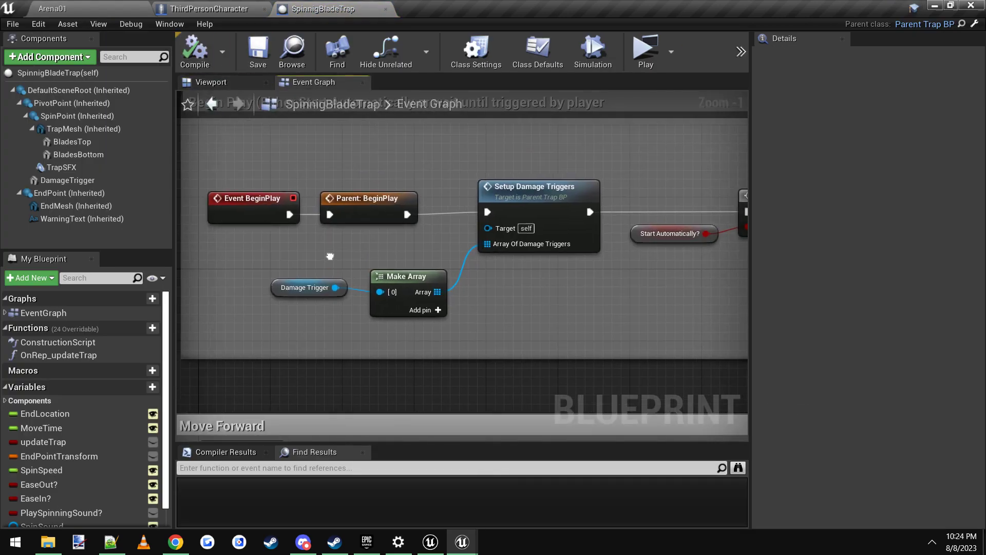
left_click_drag(306, 236, 406, 240)
right_click_drag(406, 241, 396, 245)
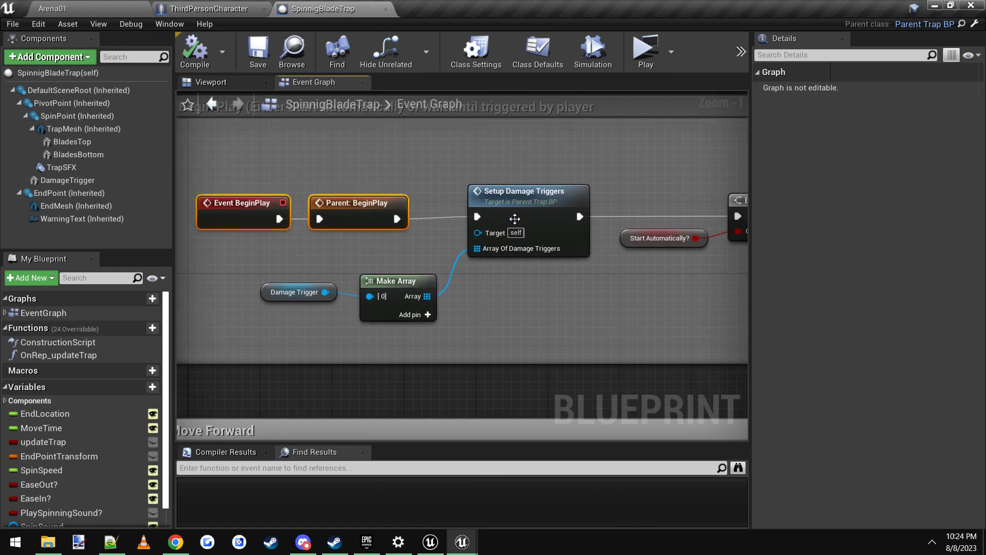
left_click_drag(316, 263, 328, 335)
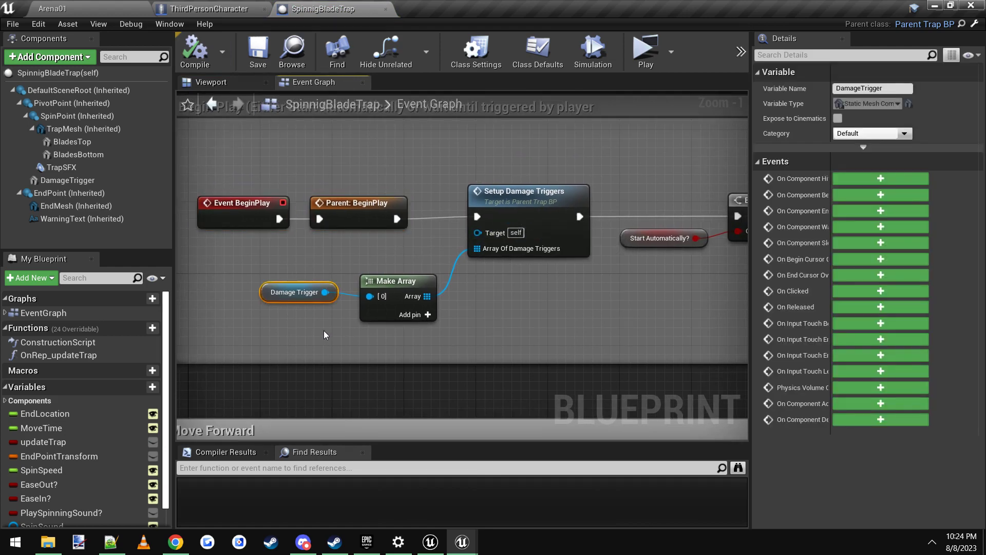
left_click(309, 324)
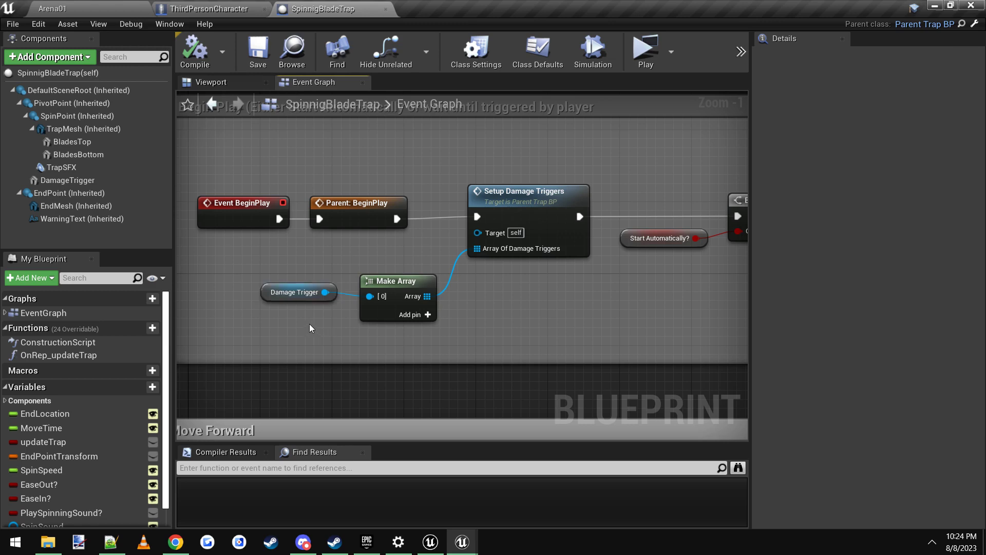
left_click(328, 292)
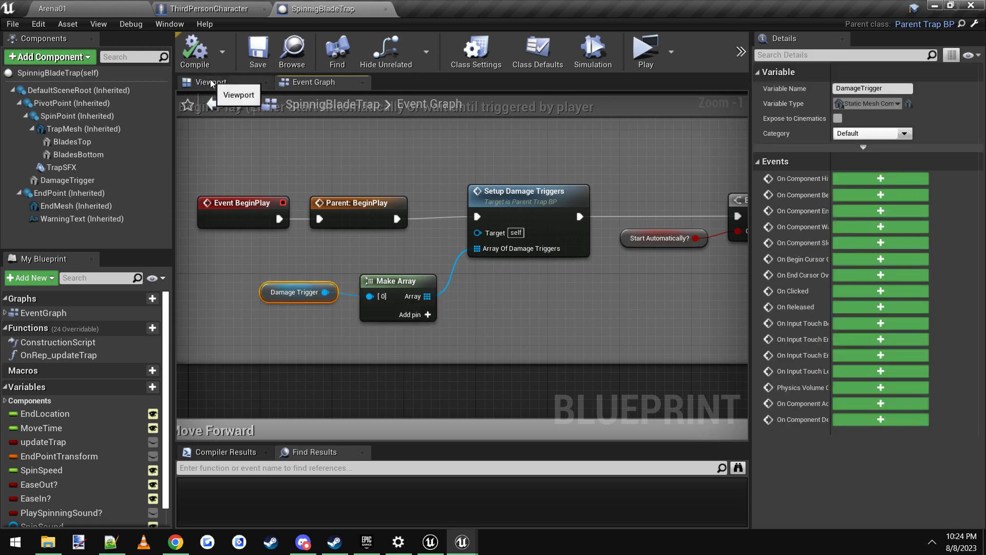
Step: Inspect the trap's DamageTrigger component in the 3D preview and examine its collision settings
left_click(196, 83)
left_click(71, 184)
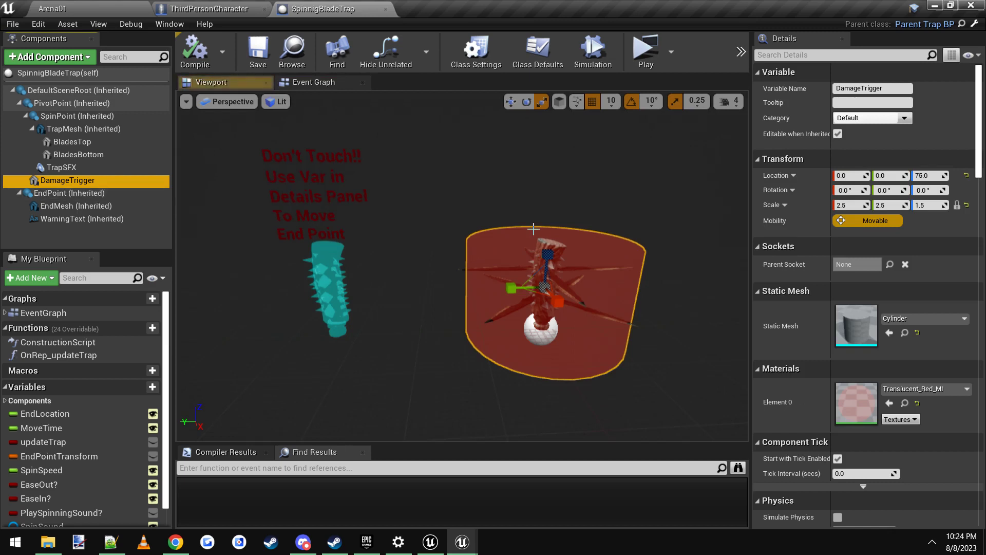
mouse_move(472, 286)
right_mouse_down()
mouse_move(447, 328)
mouse_move(429, 337)
mouse_move(482, 324)
mouse_move(488, 331)
mouse_move(466, 286)
right_mouse_up()
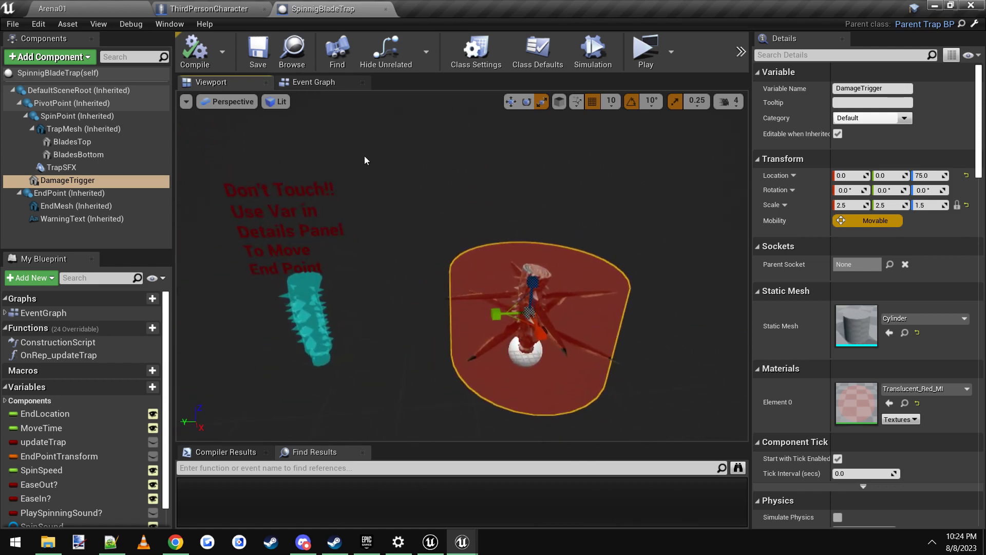
left_click_drag(978, 144, 976, 281)
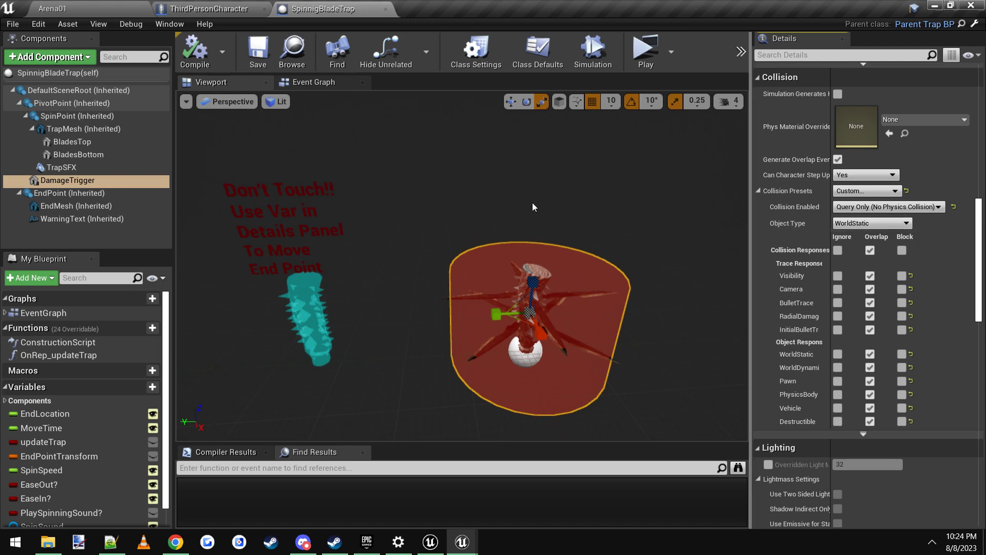
Step: Compare the character mesh's collision responses with those of the trap's DamageTrigger, keeping the trigger's collision preset on Custom
left_click(208, 12)
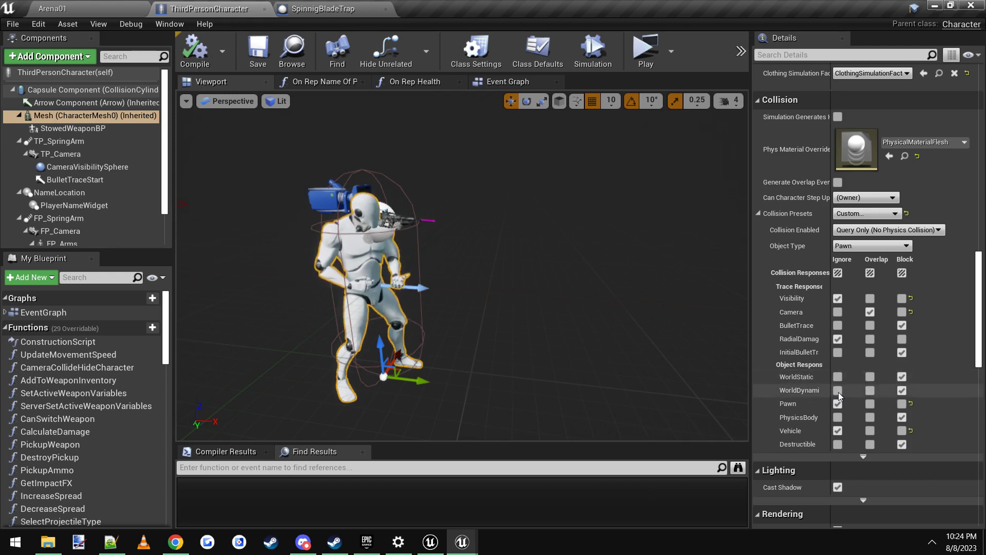
left_click(339, 9)
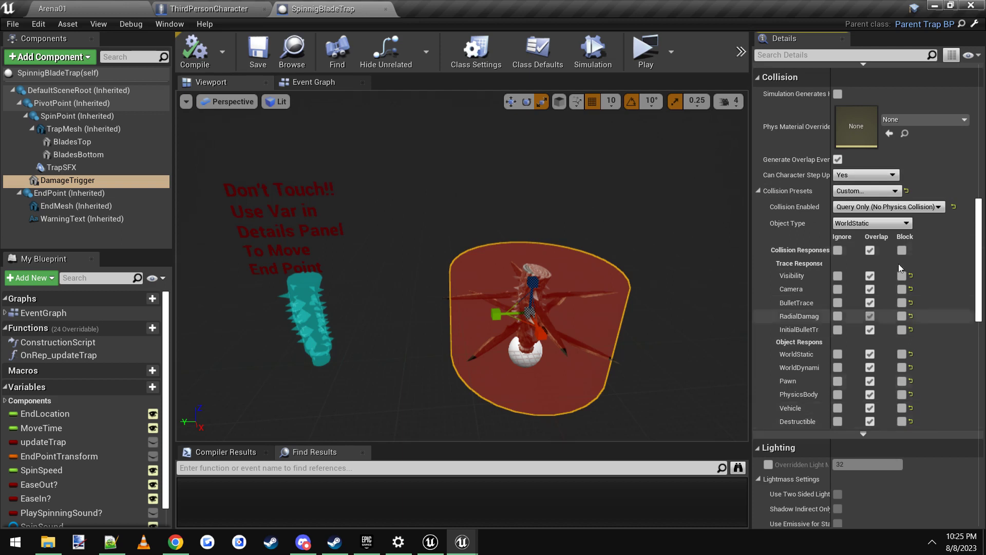
left_click(857, 191)
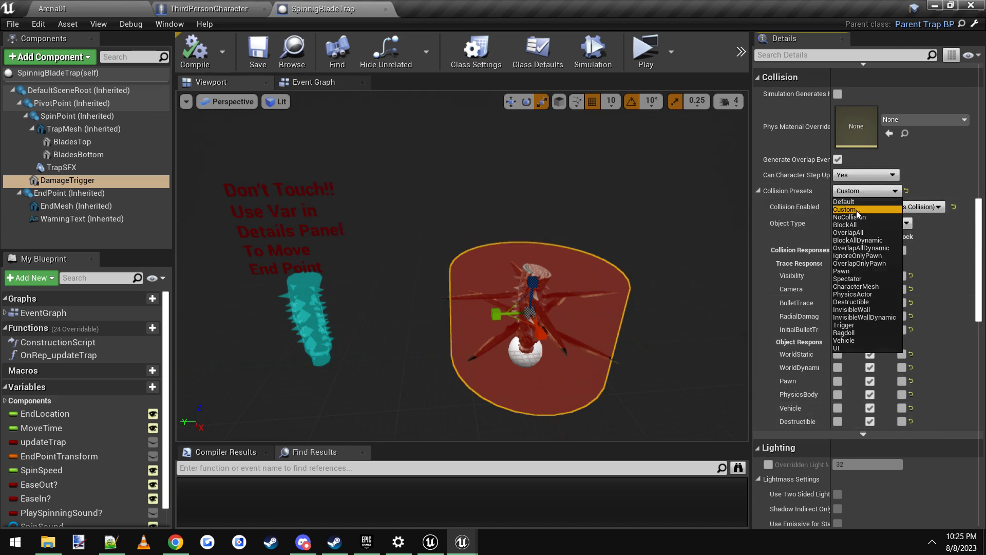
left_click(856, 210)
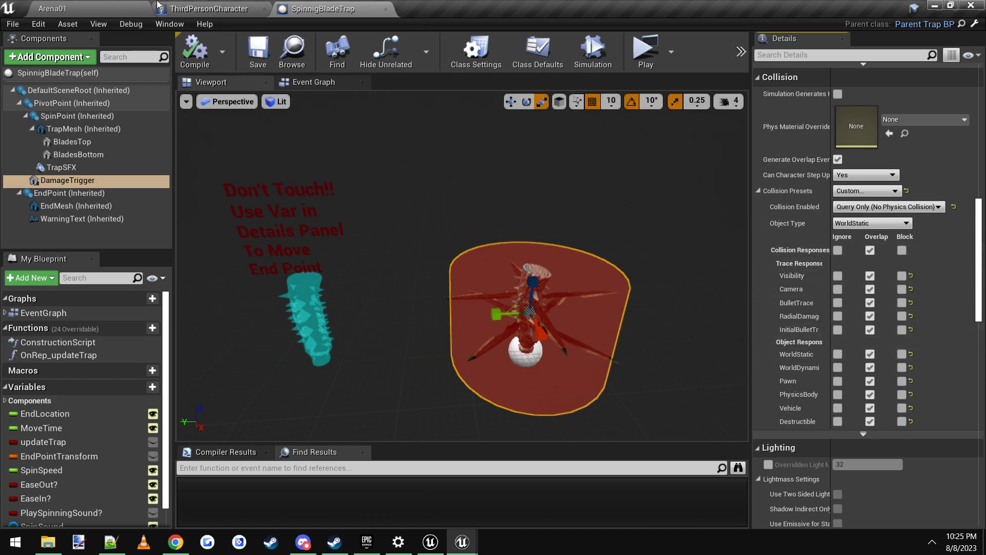
left_click(209, 9)
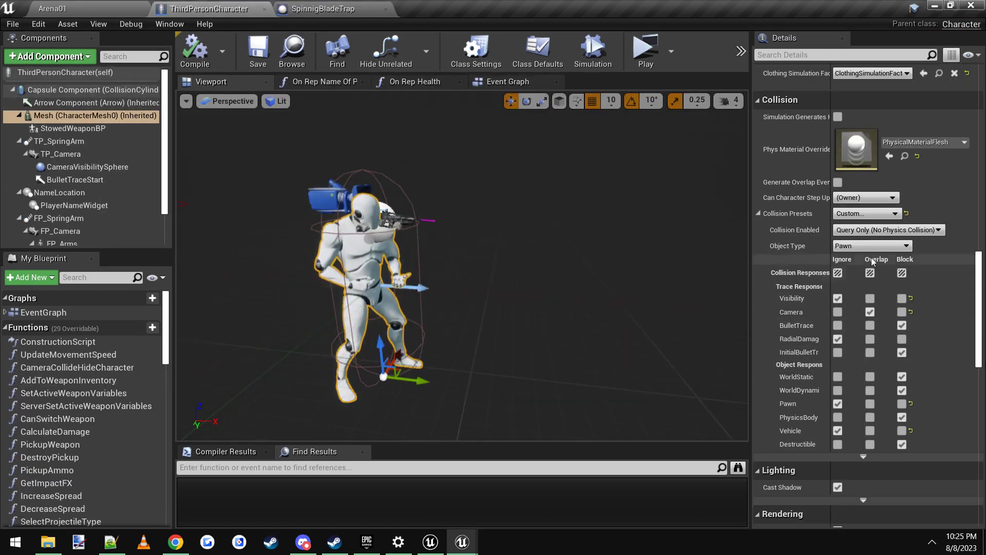
left_click(351, 5)
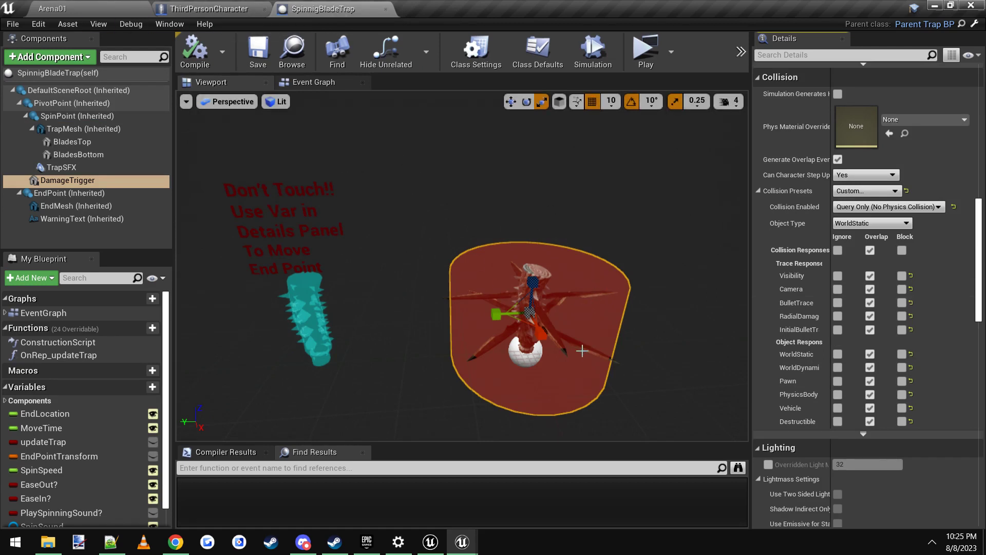
right_click_drag(438, 320, 435, 323)
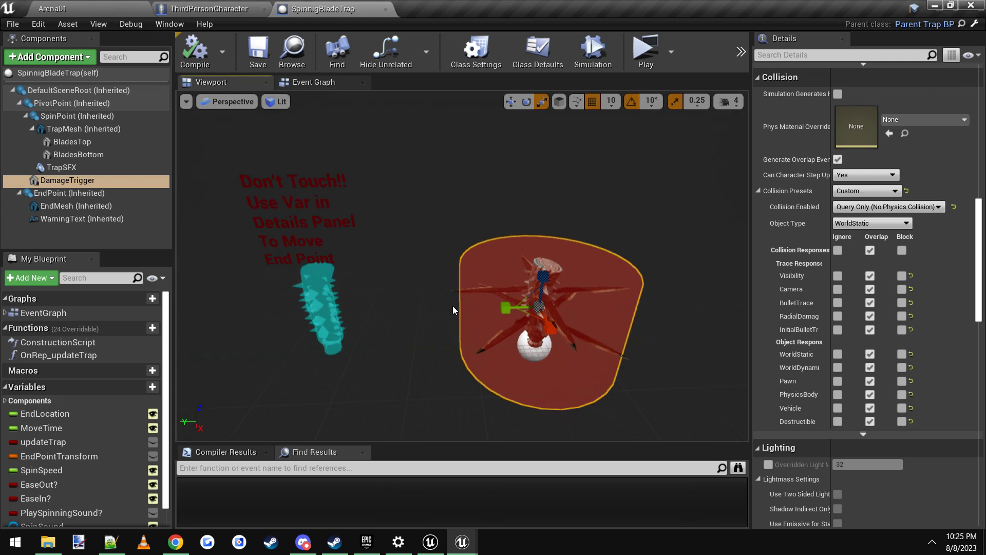
Step: Play-test the Arena01 level by sprinting the character into the spinning blade trap, and stop the session
left_click(104, 6)
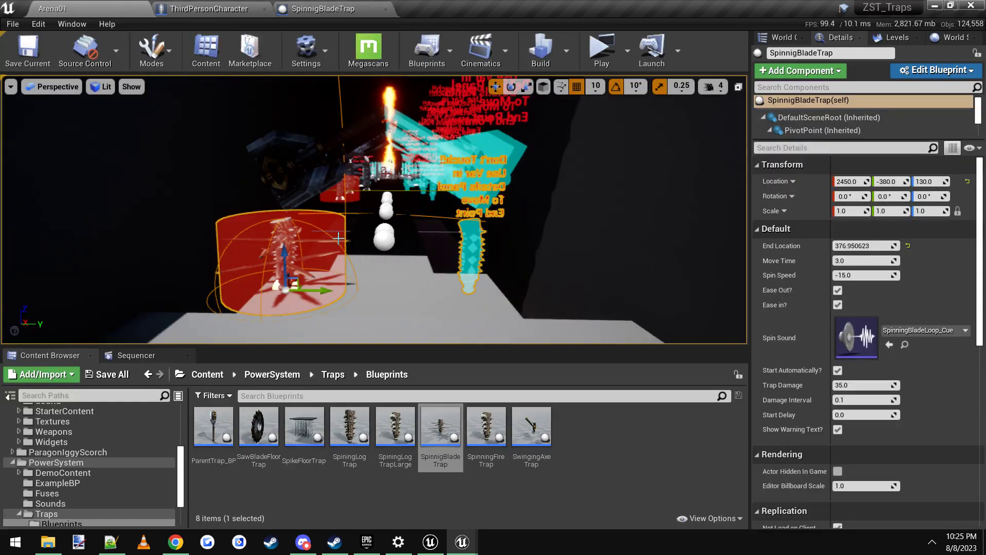
left_click(594, 52)
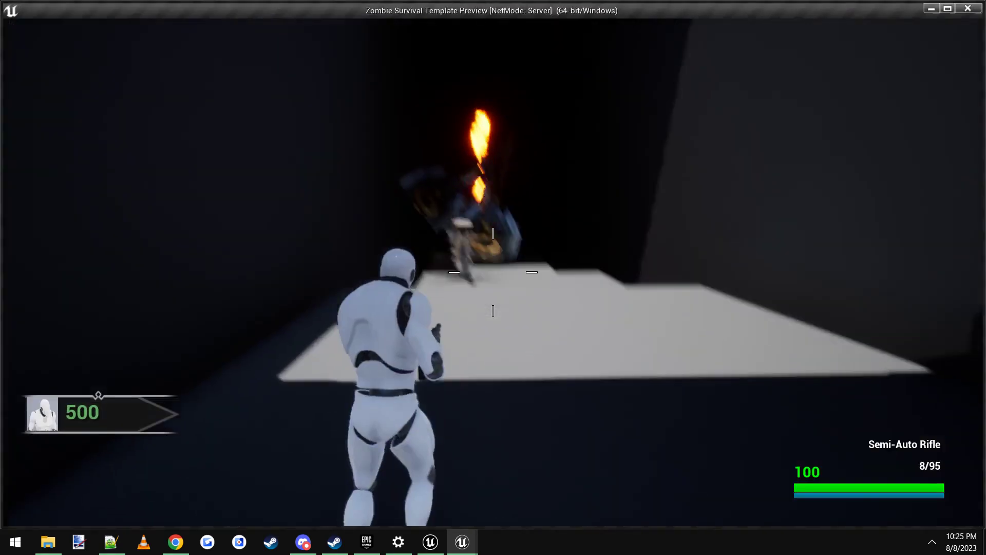
key("shift+w")
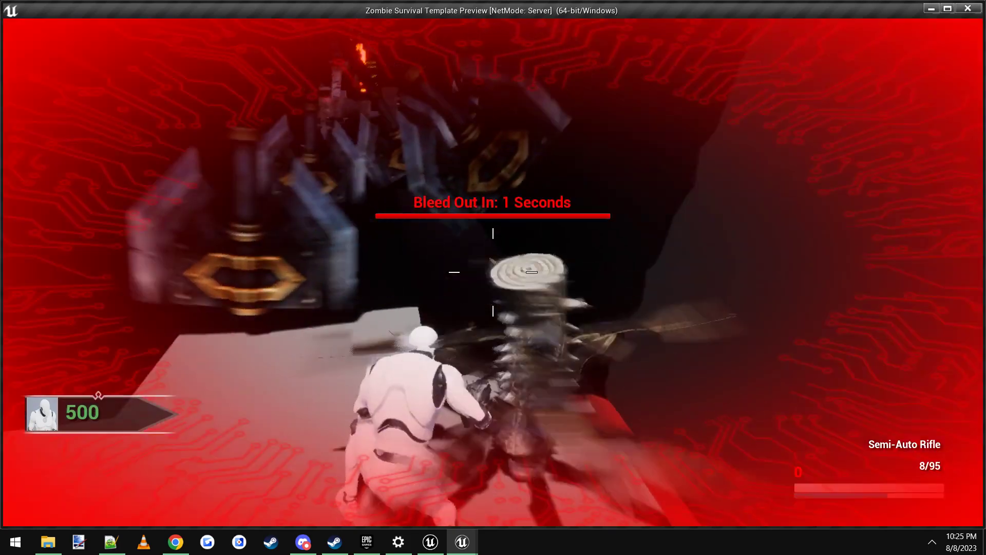
key("Escape")
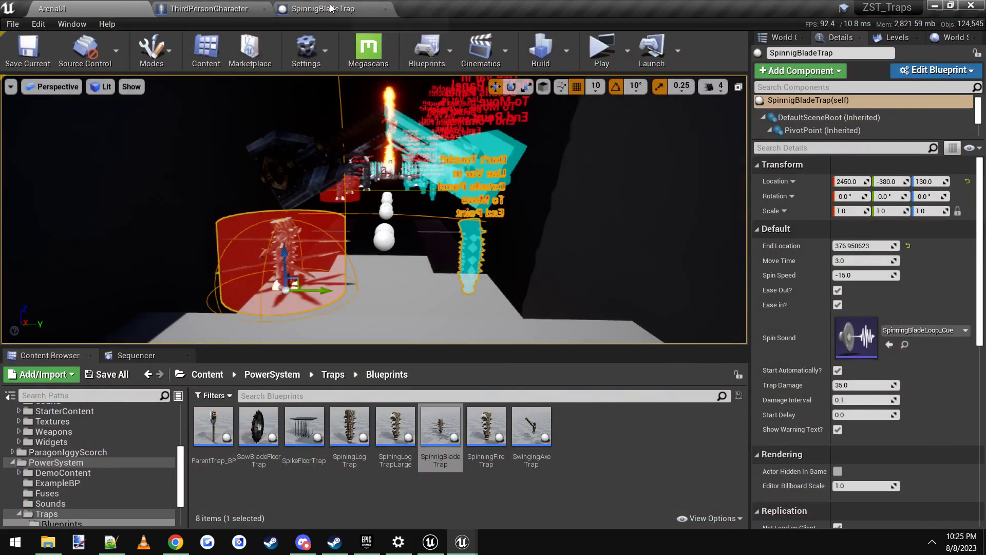
Step: Add a Cube component under SpinPoint in the SpinnigBladeTrap blueprint, keeping its default name
left_click(331, 9)
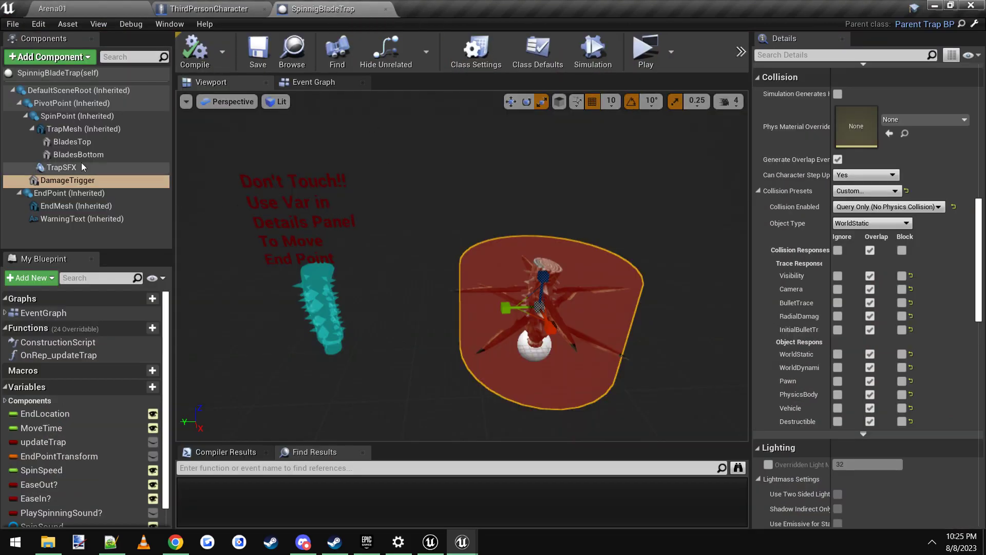
left_click(70, 117)
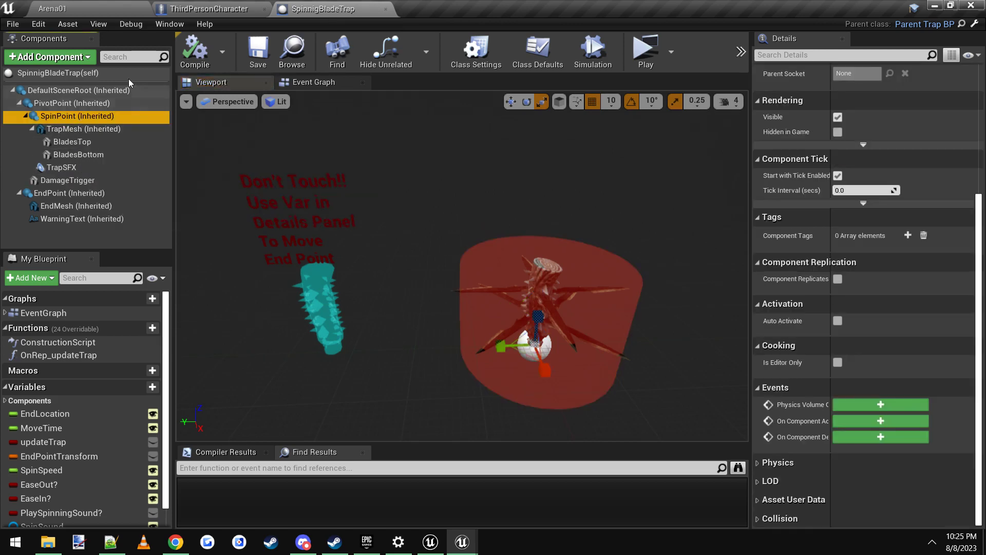
left_click(77, 58)
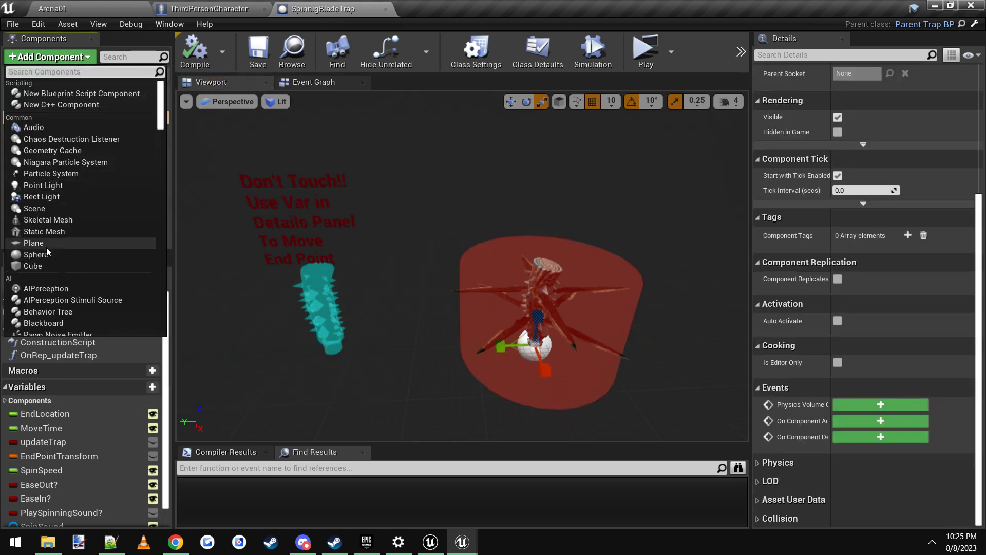
left_click(39, 264)
key("Return")
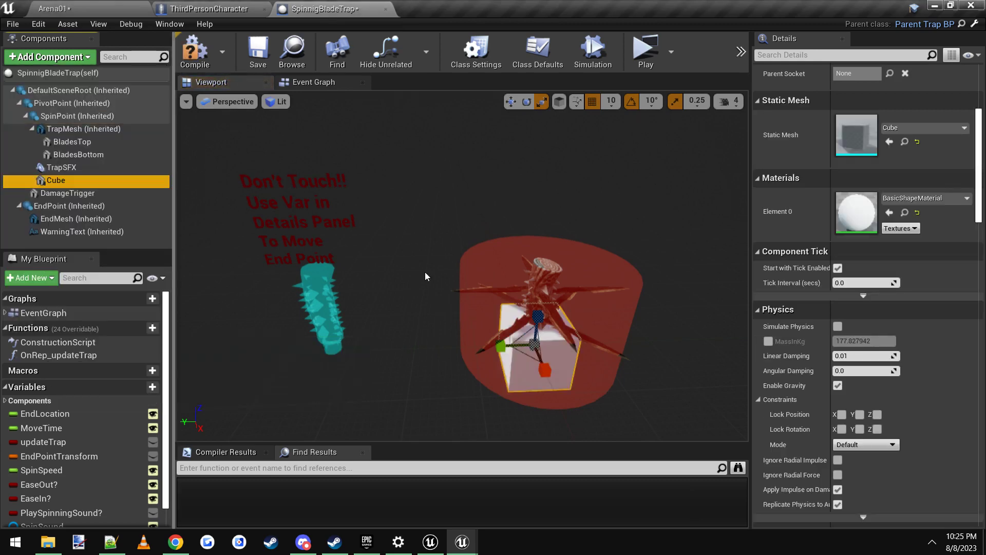
Step: Raise the Cube component and scale it into a long, narrow bar extending past both sides of the DamageTrigger cylinder
right_click_drag(425, 274, 437, 280)
key("w")
left_click_drag(517, 295, 601, 302)
key("r")
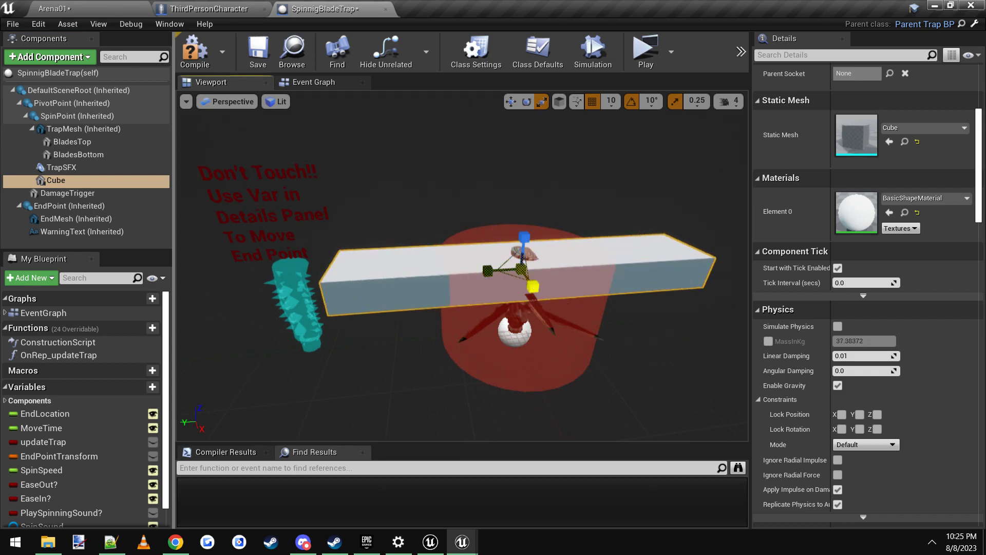
left_click_drag(533, 286, 527, 280)
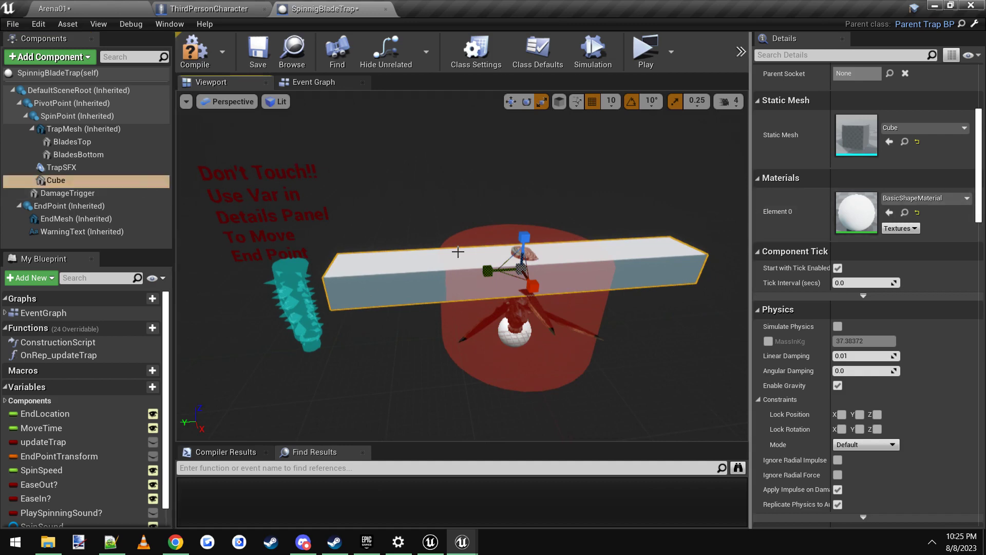
Step: Apply OverlapAll to the Cube, switch its collision preset to Custom with every response on Overlap, and compile and save the blueprint
left_click_drag(981, 161, 981, 245)
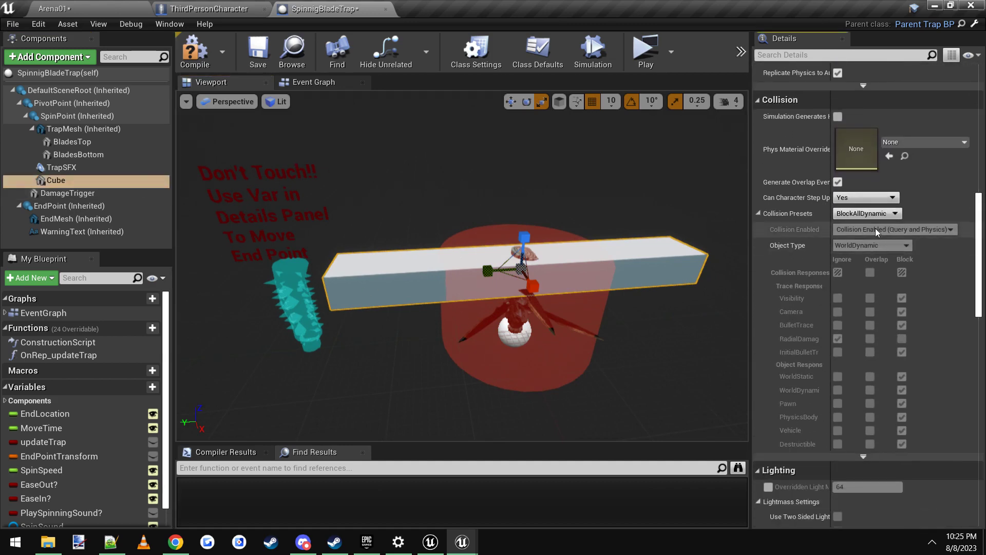
left_click(868, 213)
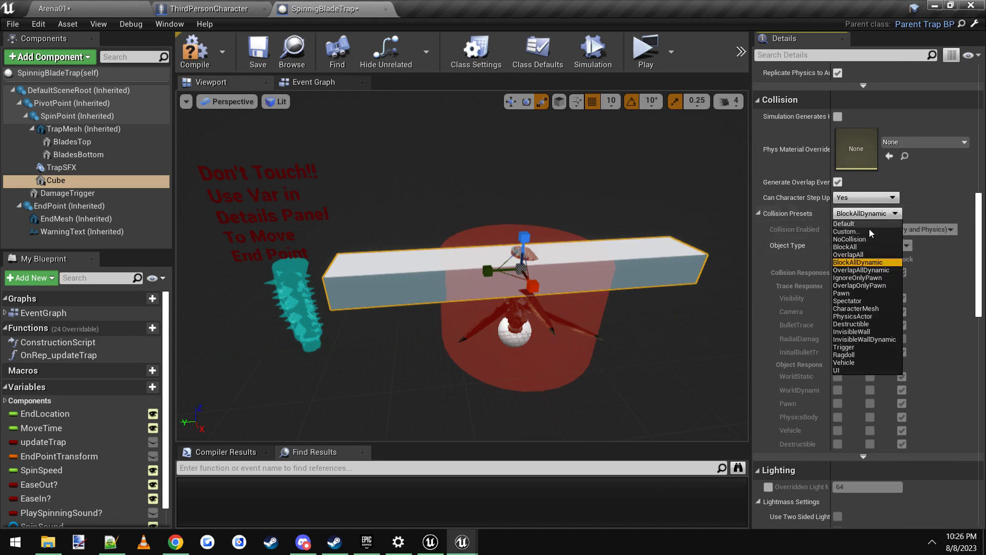
left_click(861, 256)
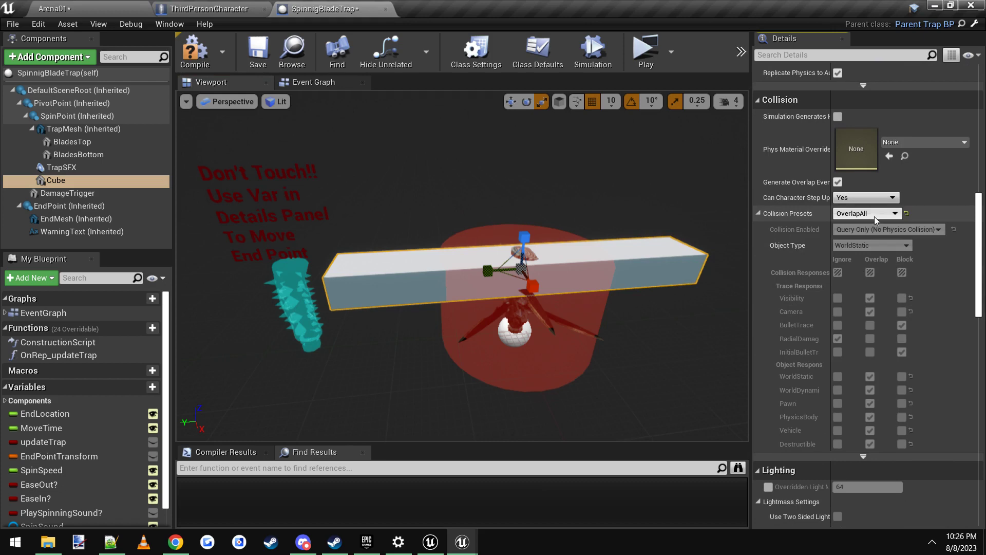
left_click(874, 217)
left_click(861, 233)
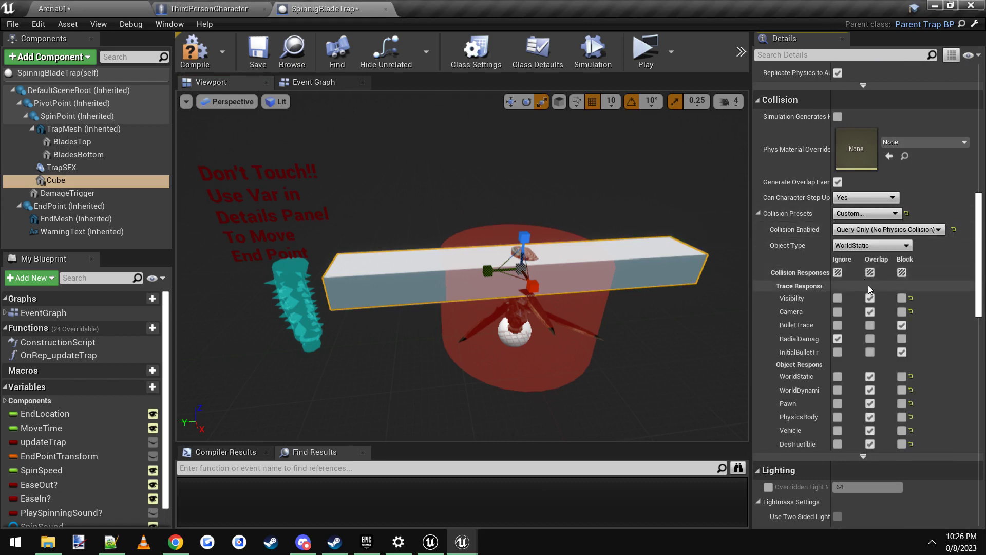
left_click(871, 323)
left_click(871, 337)
left_click(871, 352)
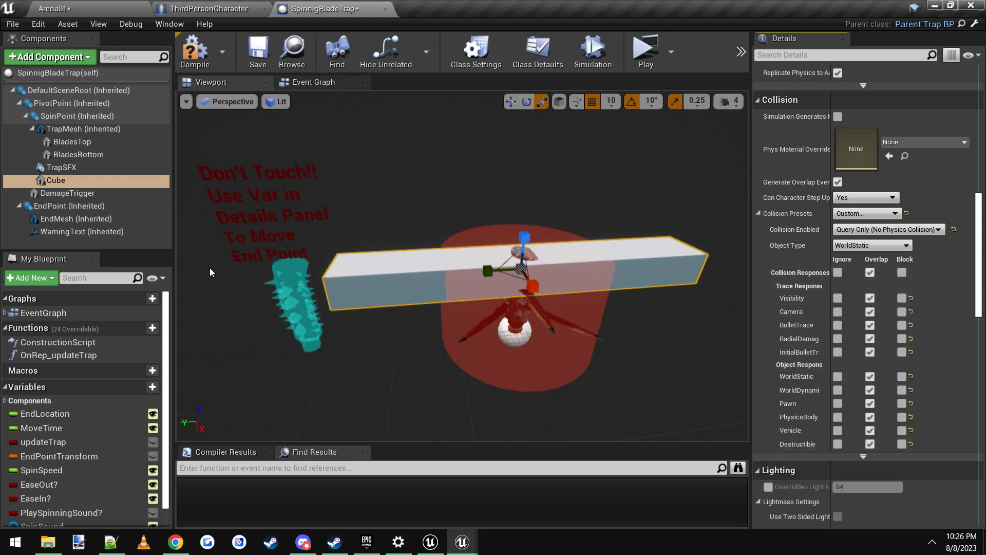
left_click(194, 51)
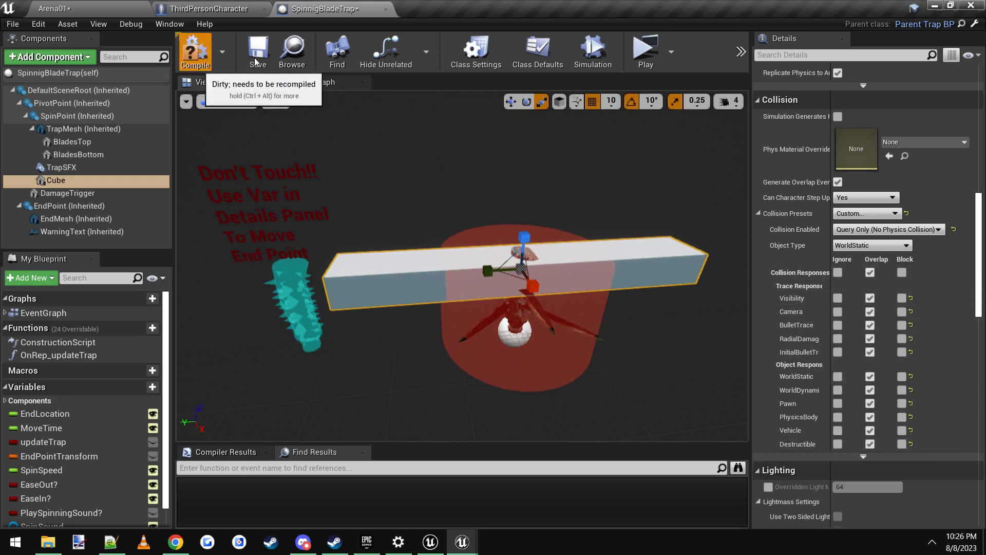
left_click(258, 51)
Step: Add a second Make Array input feeding Setup Damage Triggers, connect a Cube reference to it, and compile and save the blueprint
left_click(313, 82)
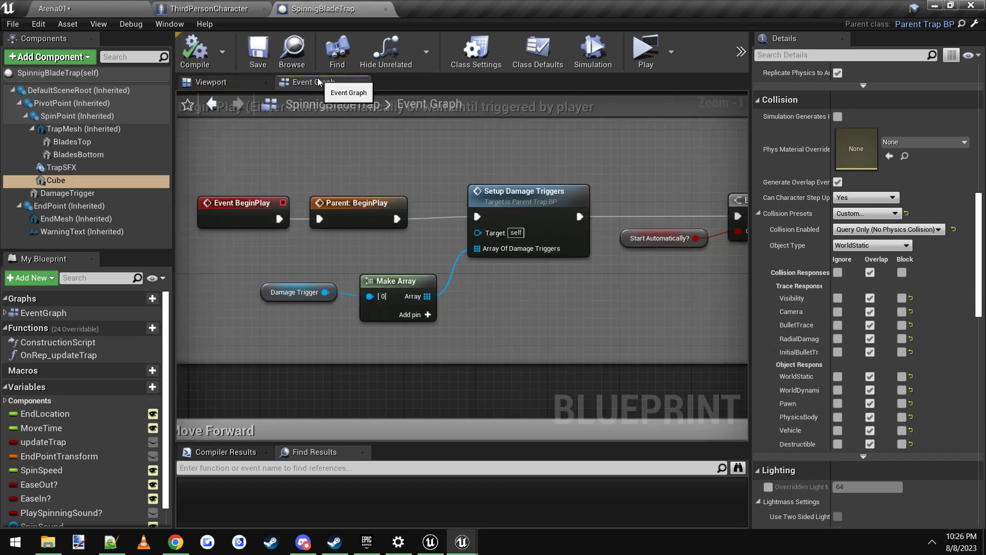
left_click(428, 315)
left_click_drag(55, 180, 280, 331)
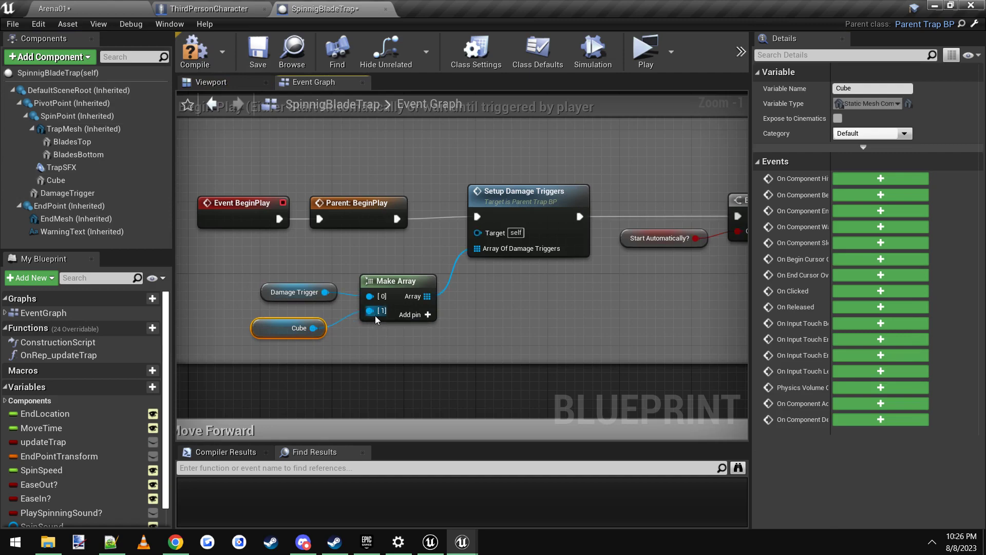
left_click(191, 57)
left_click(258, 51)
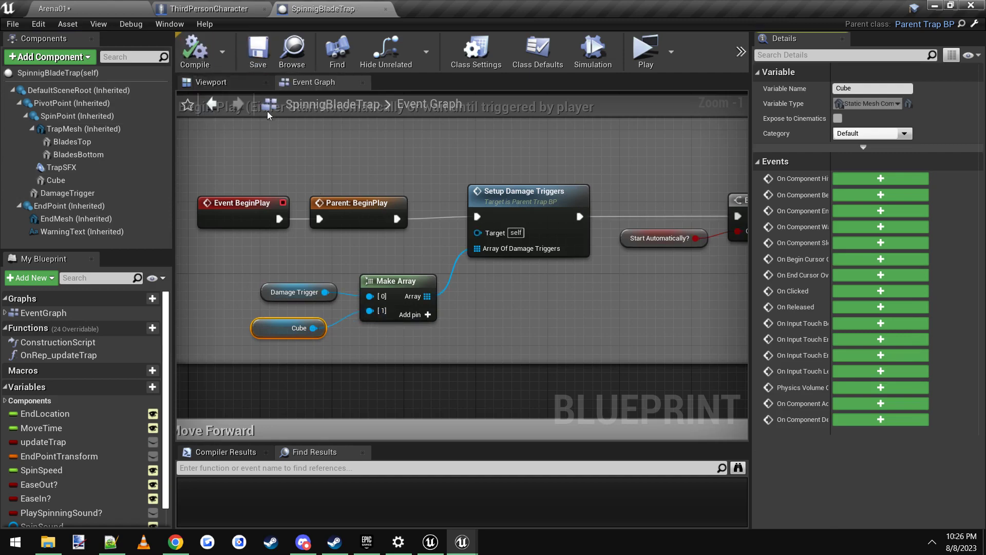
Step: Play-test Arena01 in third-person view by walking the character into the spinning cube, and stop the session
left_click(101, 5)
left_click(602, 51)
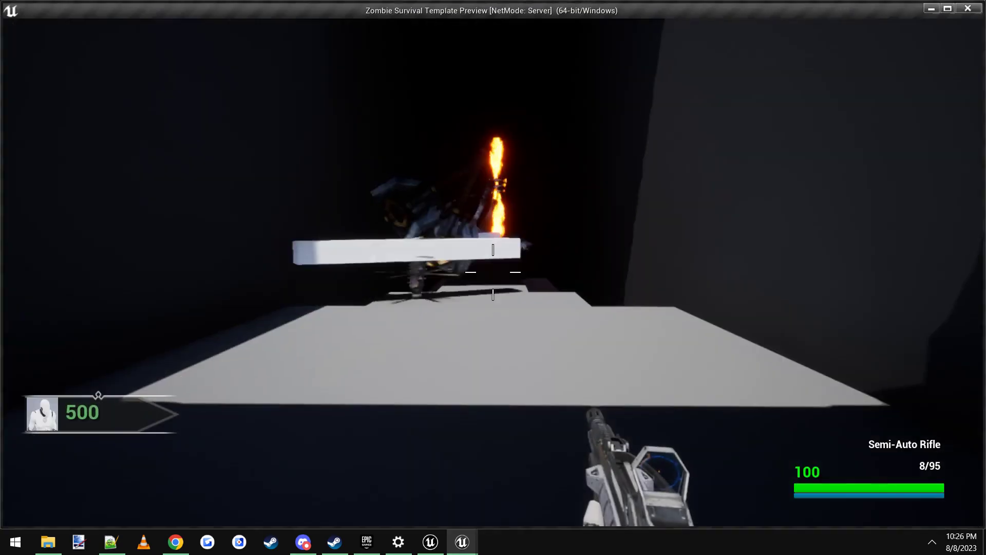
key("w")
key("v")
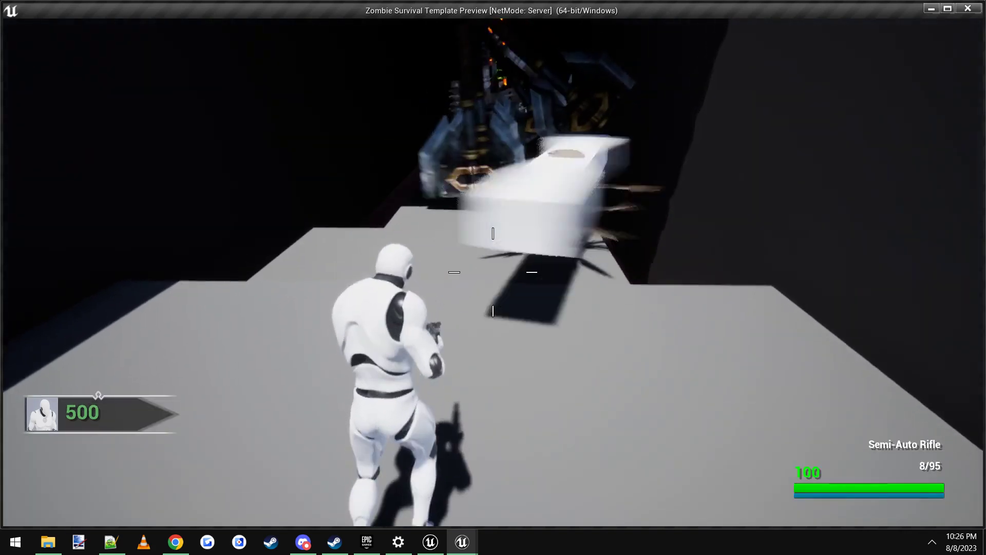
key("w")
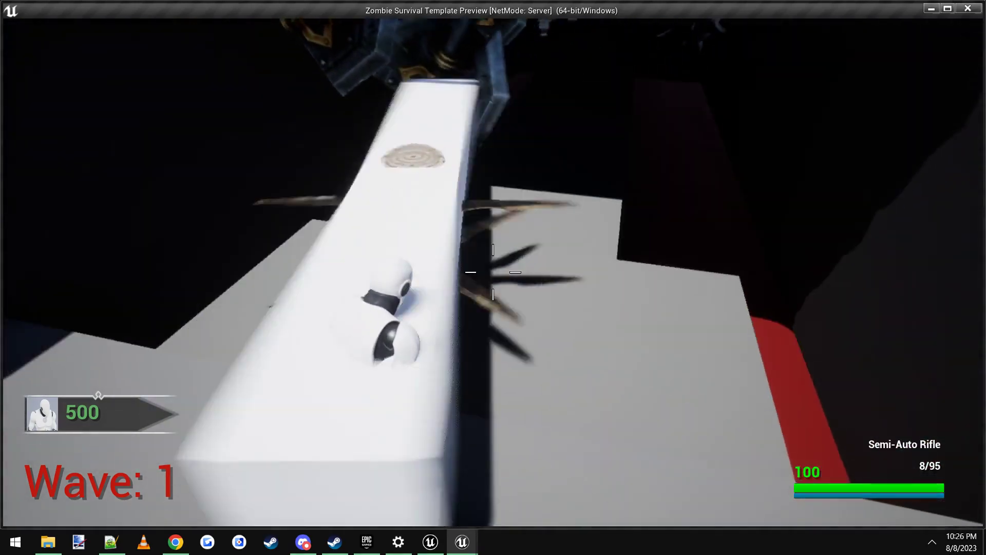
key("Escape")
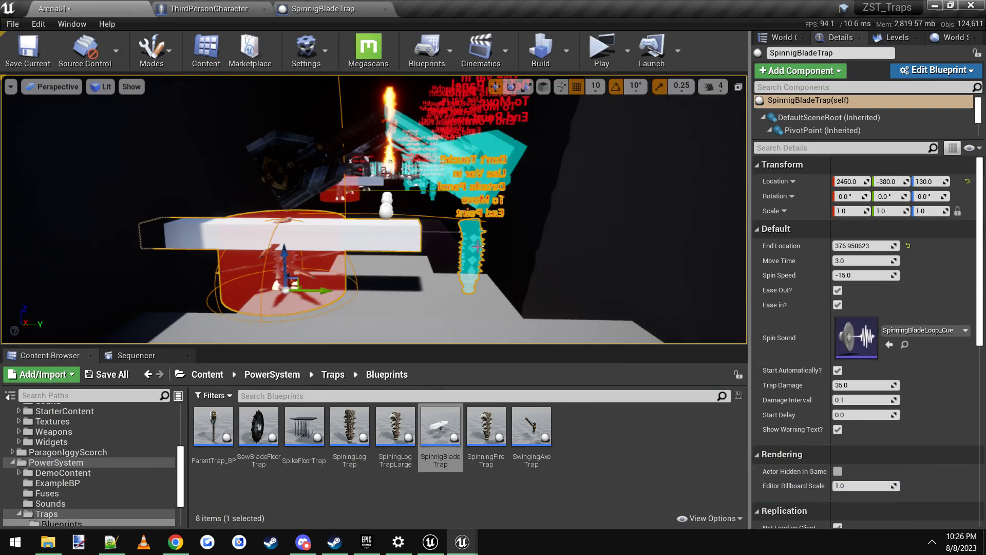
Step: Examine the placed SpinnigBladeTrap in the Arena01 level from several angles, checking the cube against the damage trigger
key("w")
right_click_drag(478, 252, 345, 227)
key("s")
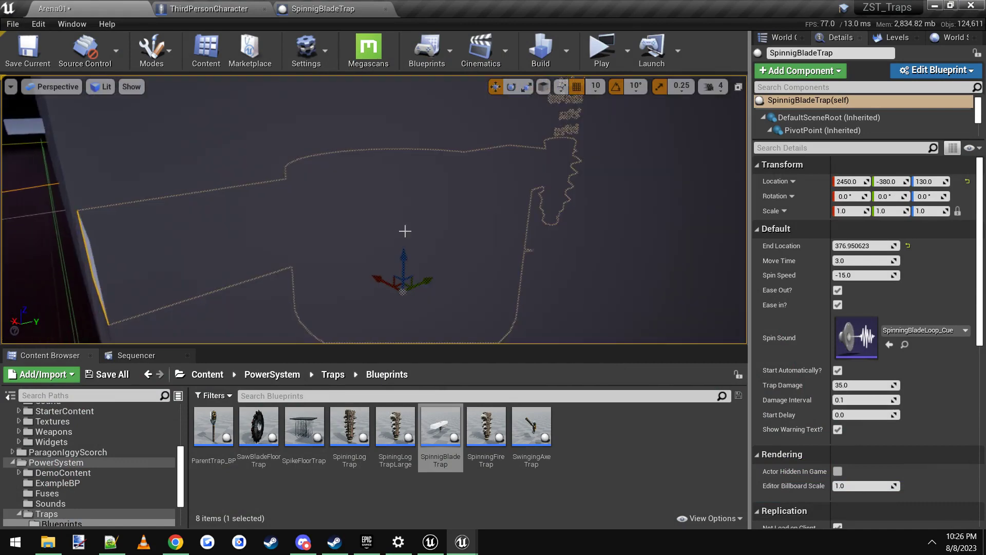
key("d")
right_click_drag(404, 229, 431, 174)
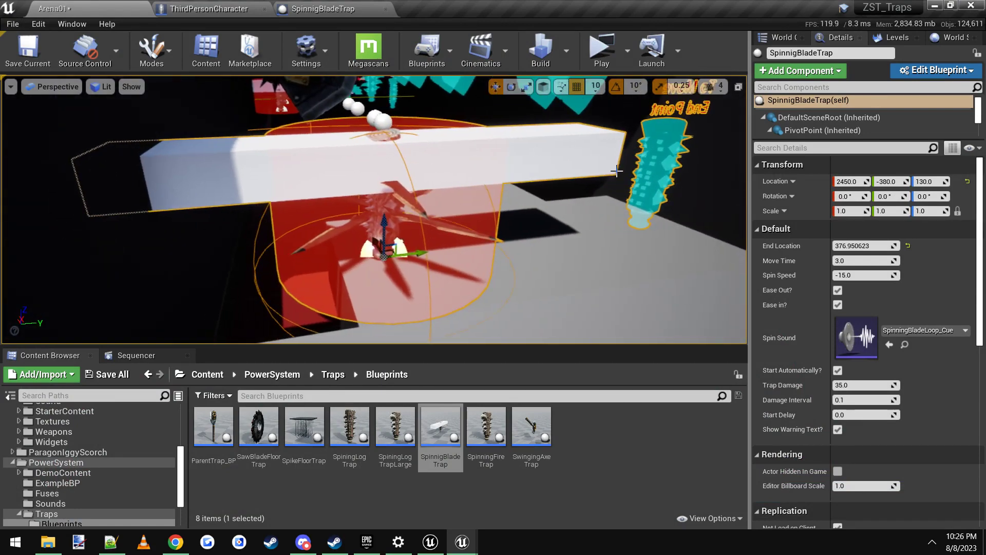
key("d")
right_click_drag(616, 170, 591, 173)
key("s")
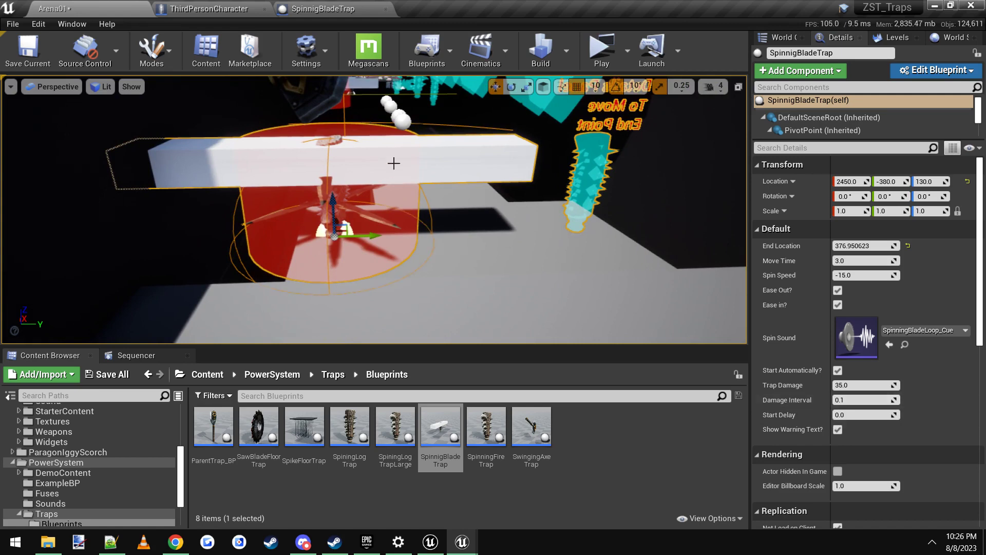
Step: Show inherited variables in the SpinnigBladeTrap blueprint and inspect the default value of DamageInterval
left_click(323, 8)
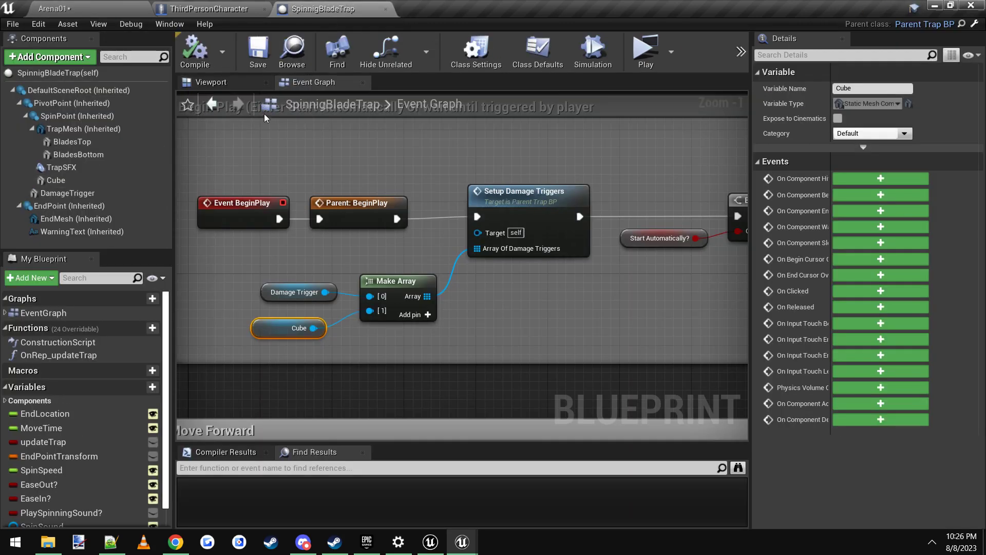
scroll(112, 418, "down", 1)
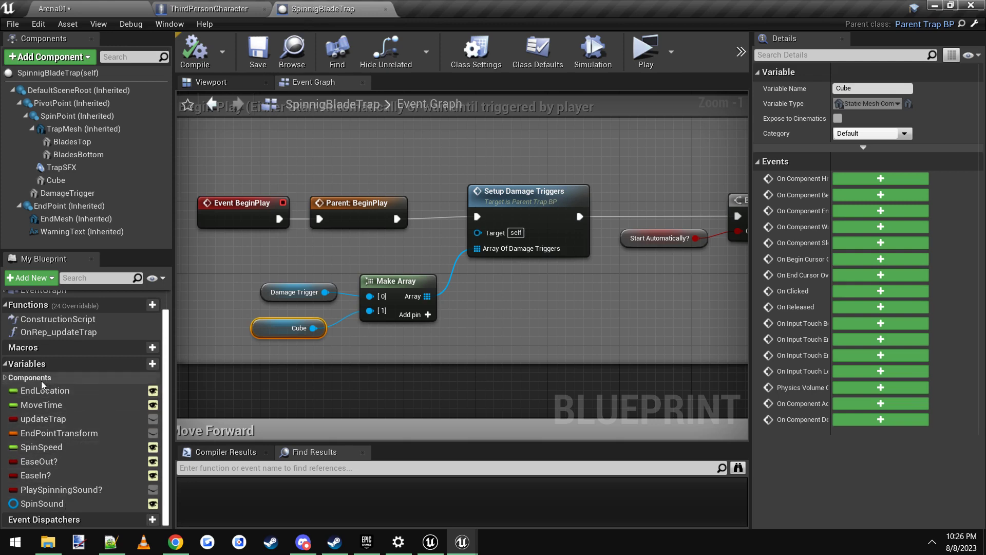
mouse_move(157, 304)
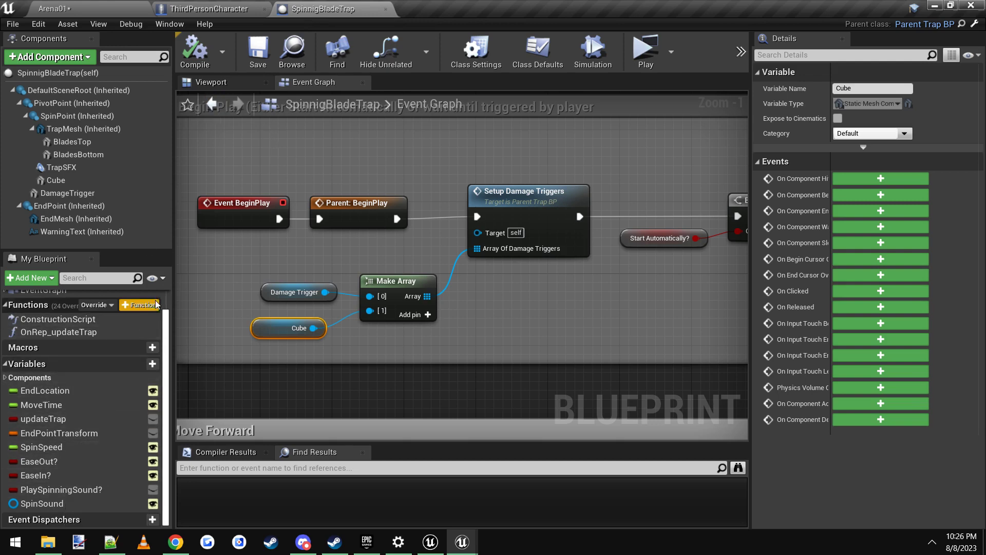
left_click(163, 277)
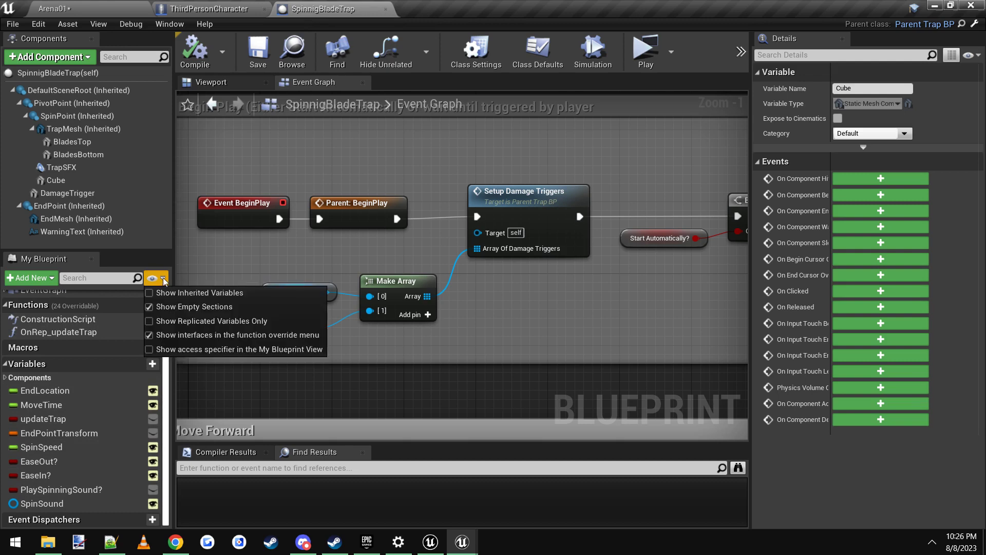
left_click(149, 292)
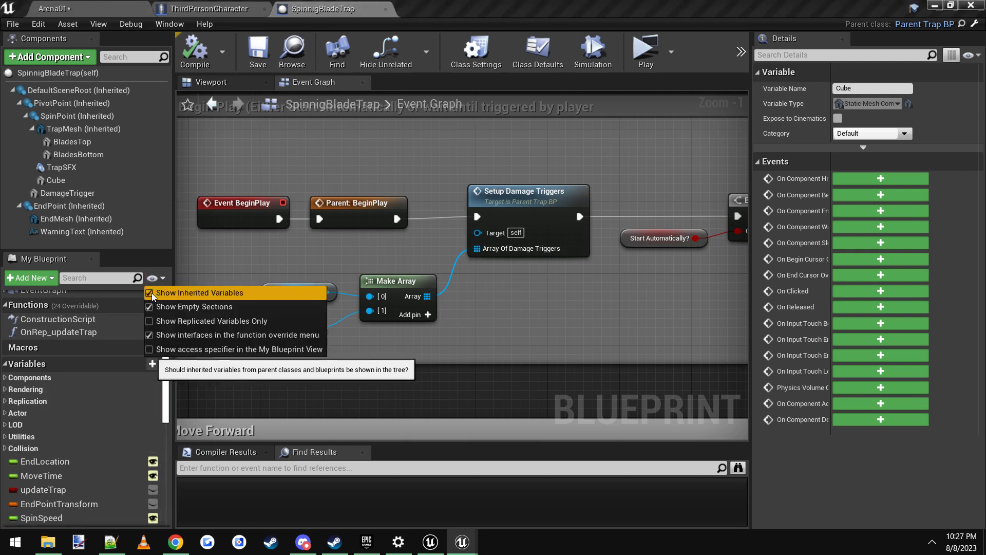
left_click(165, 403)
scroll(88, 478, "down", 5)
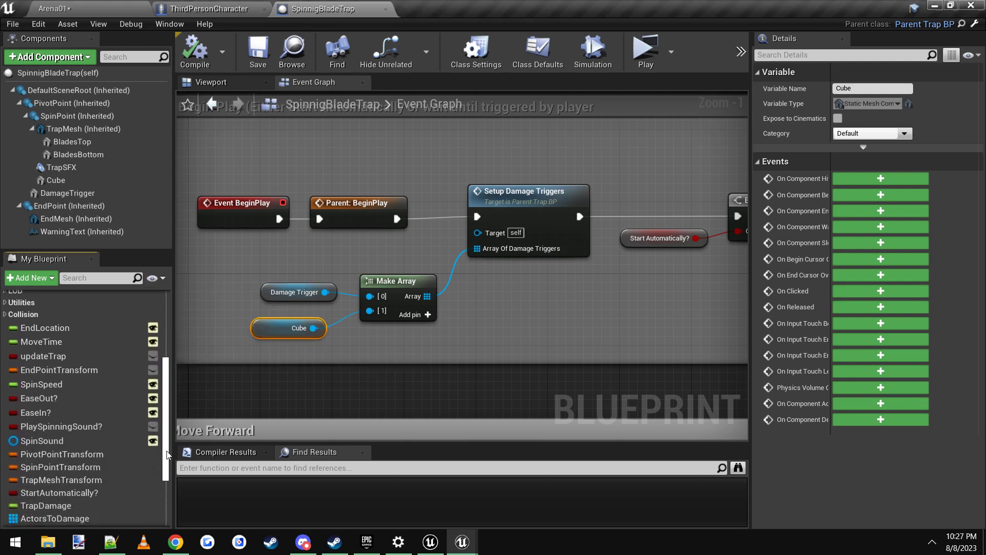
left_click(68, 456)
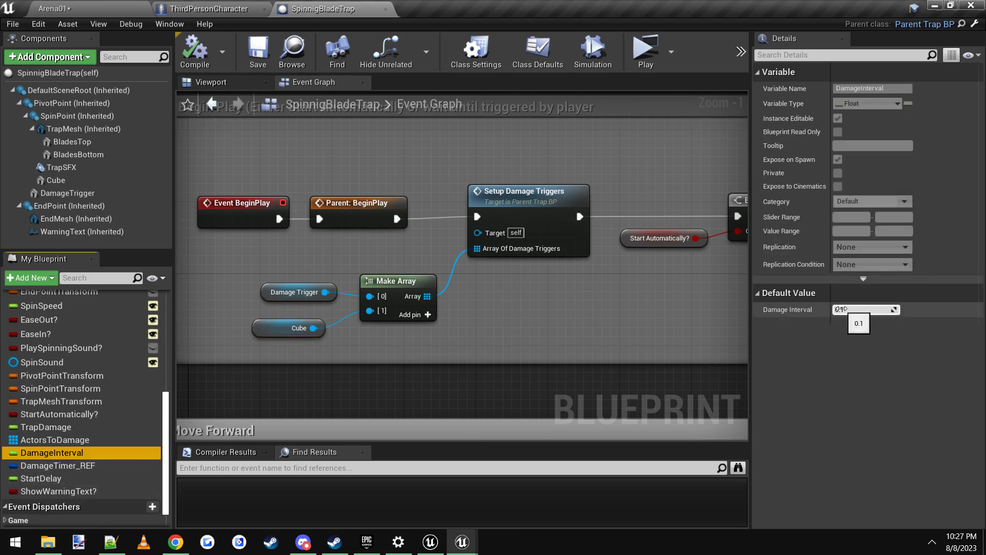
Step: Compare the cube and damage trigger in the blueprint's 3D preview with the trap placed in the Arena01 level
left_click(222, 83)
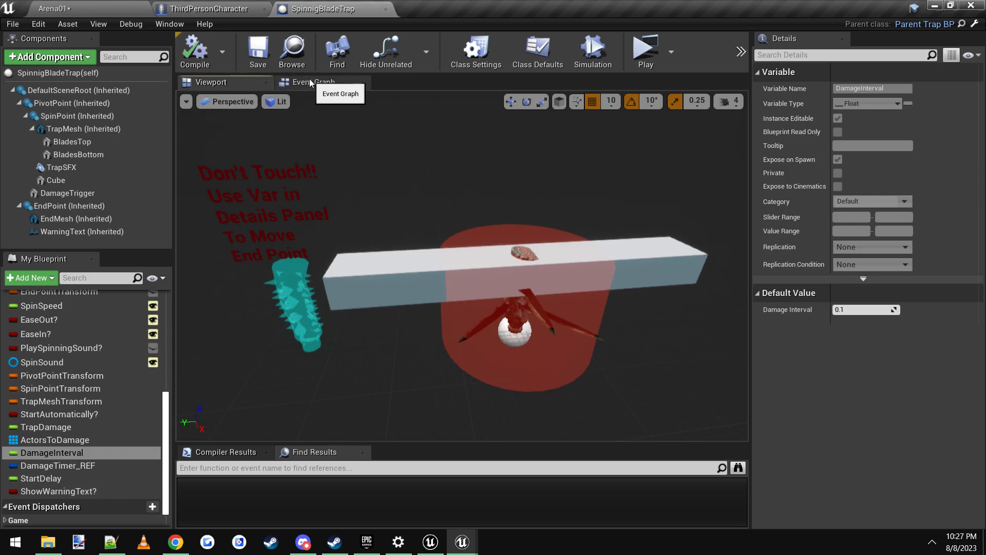
left_click(106, 6)
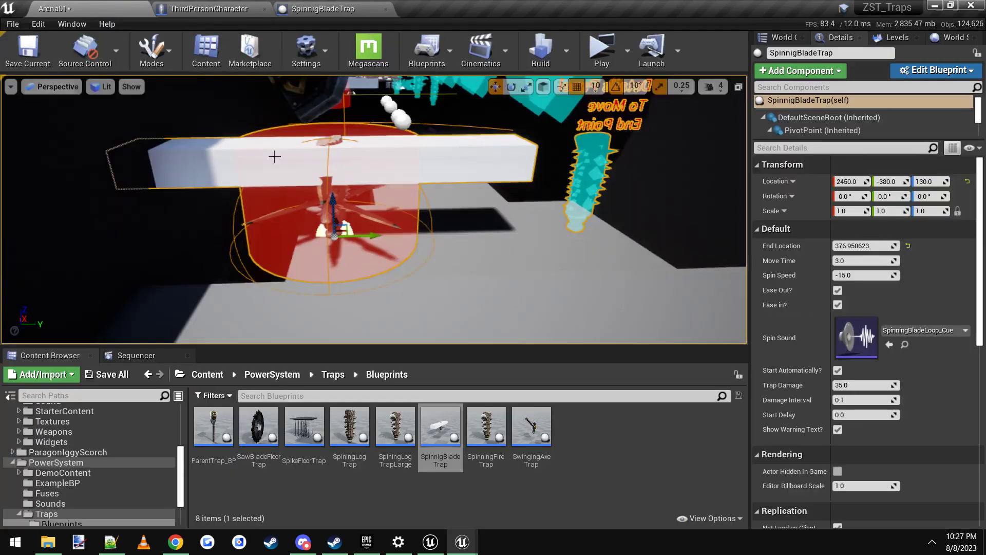
right_click_drag(212, 261, 206, 283)
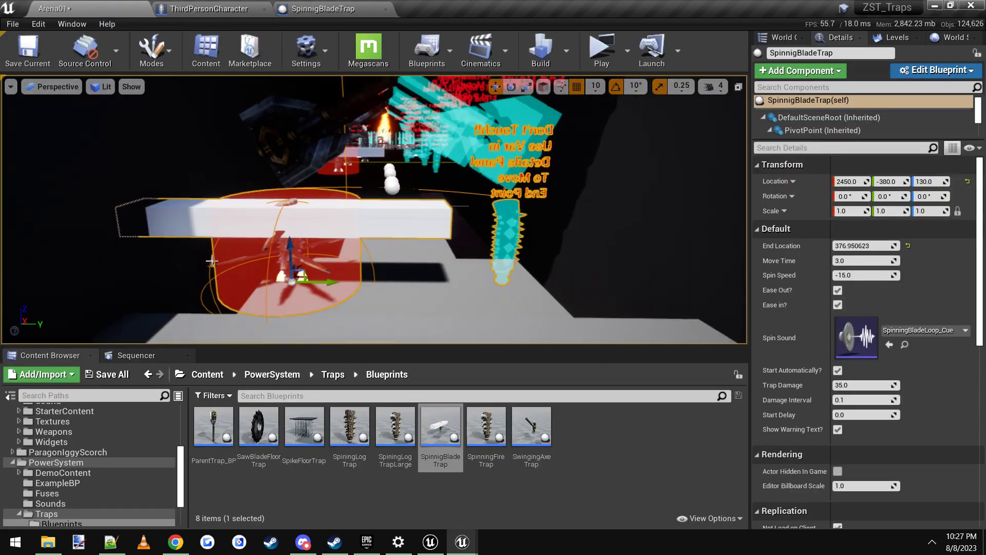
right_click_drag(407, 282, 390, 278)
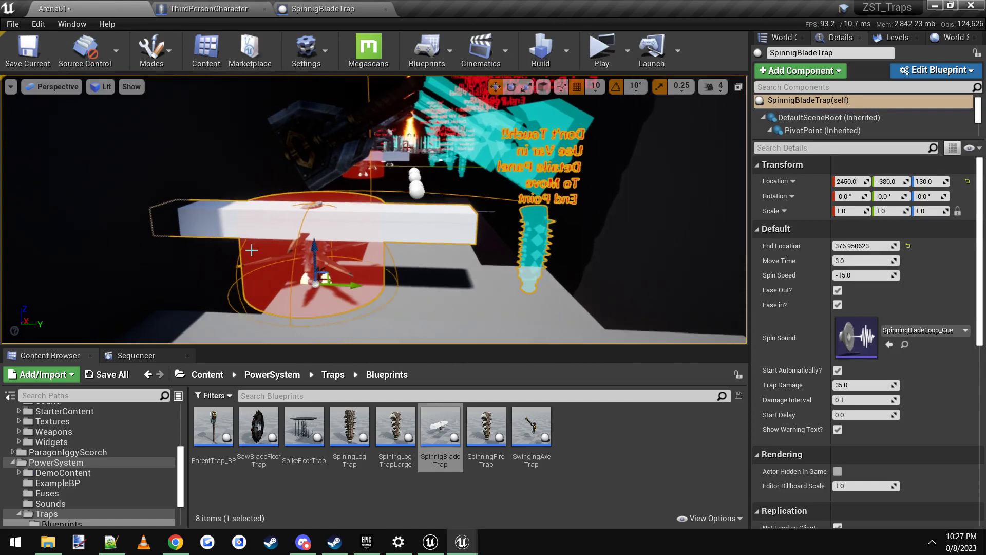
left_click(317, 218)
left_click(317, 219)
left_click(383, 8)
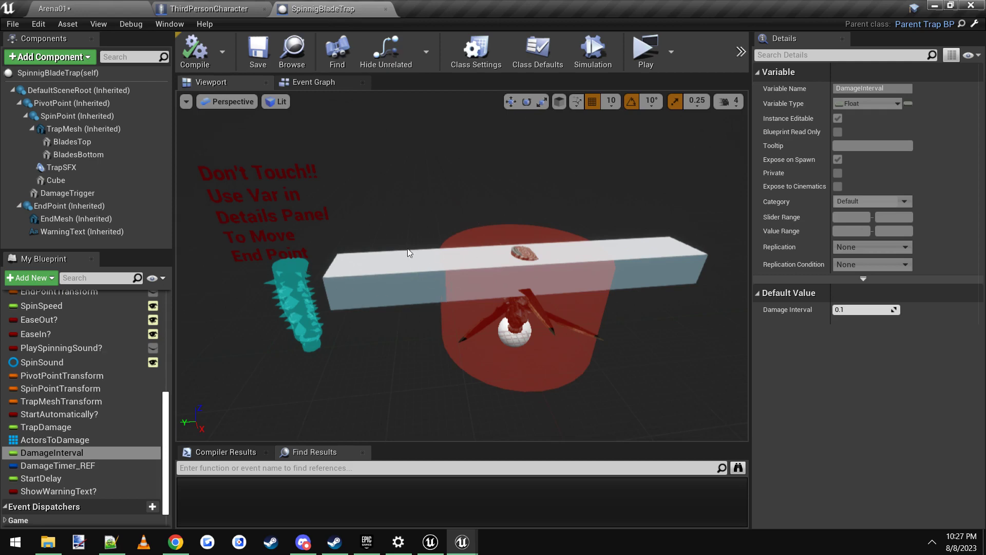
mouse_move(425, 212)
right_mouse_down()
mouse_move(417, 213)
mouse_move(423, 223)
right_mouse_up()
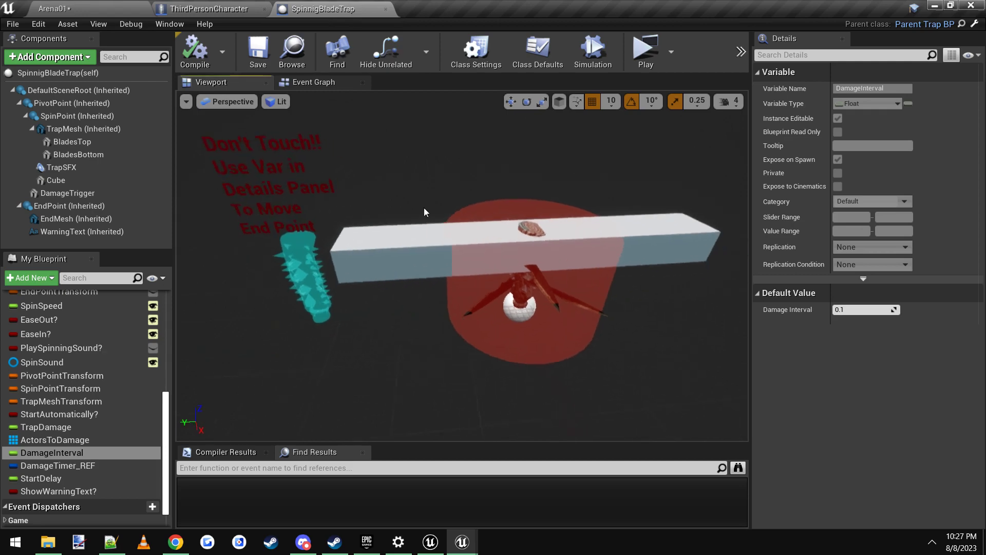
left_click(77, 9)
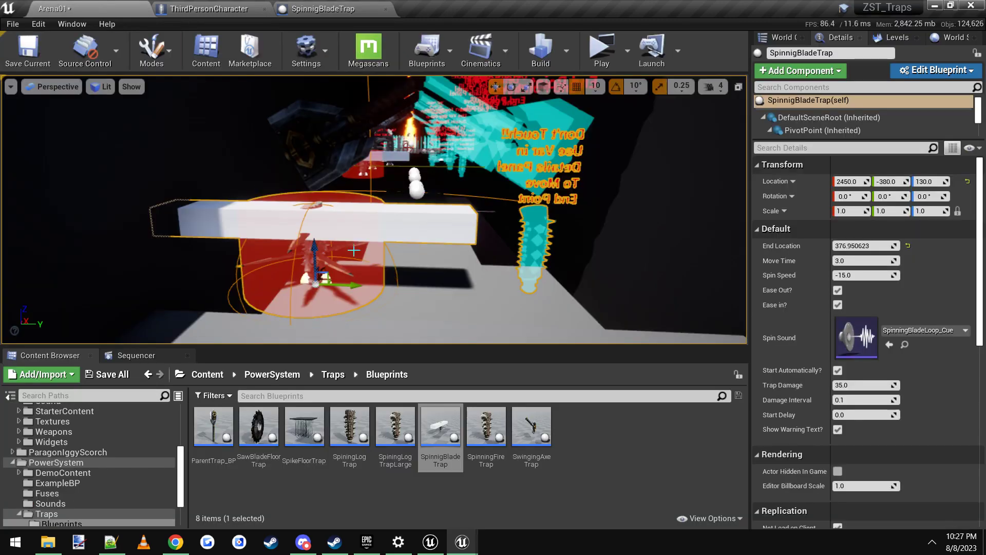
Step: Set the Damage Interval of the SpinnigBladeTrap placed in Arena01 to 0.01
right_click_drag(317, 225, 369, 228)
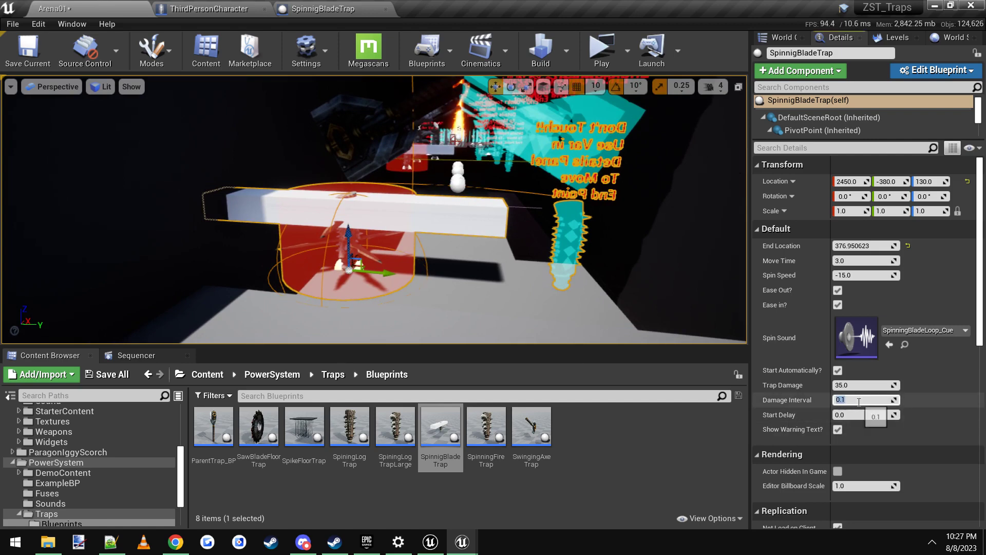
left_click(842, 400)
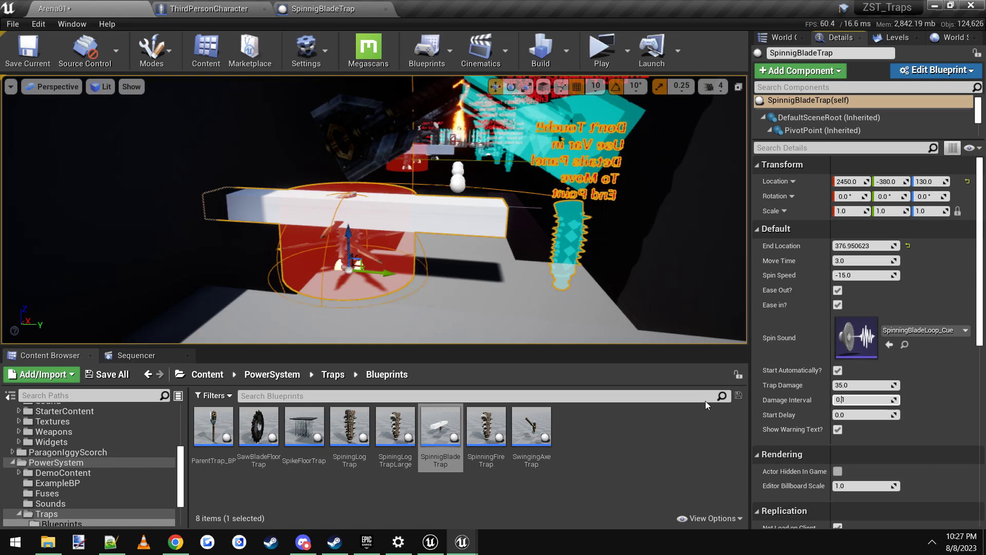
type("0")
right_click_drag(204, 206, 214, 210)
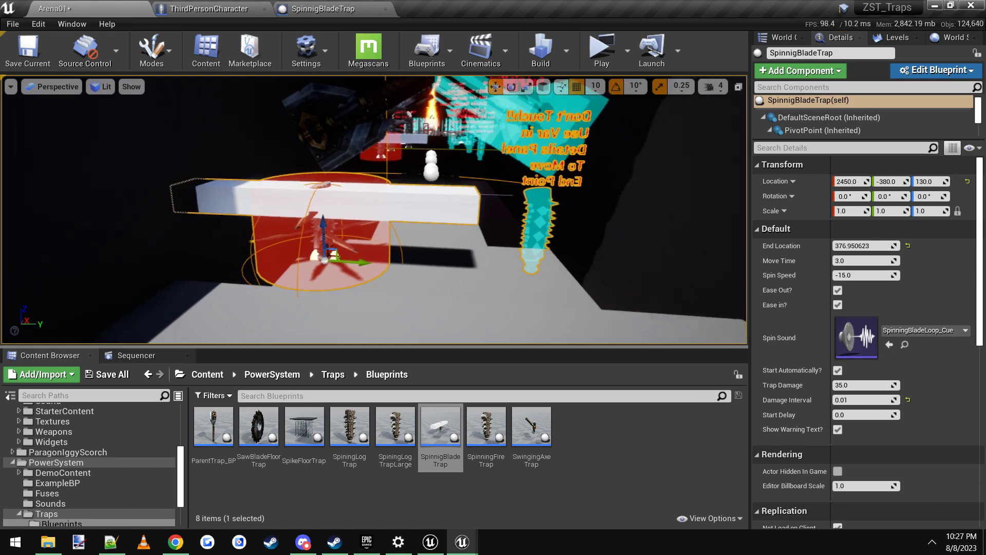
Step: Save all changes including the Arena01 level and play-test twice, walking the character into the trap's spinning cube
left_click(107, 374)
left_click(605, 388)
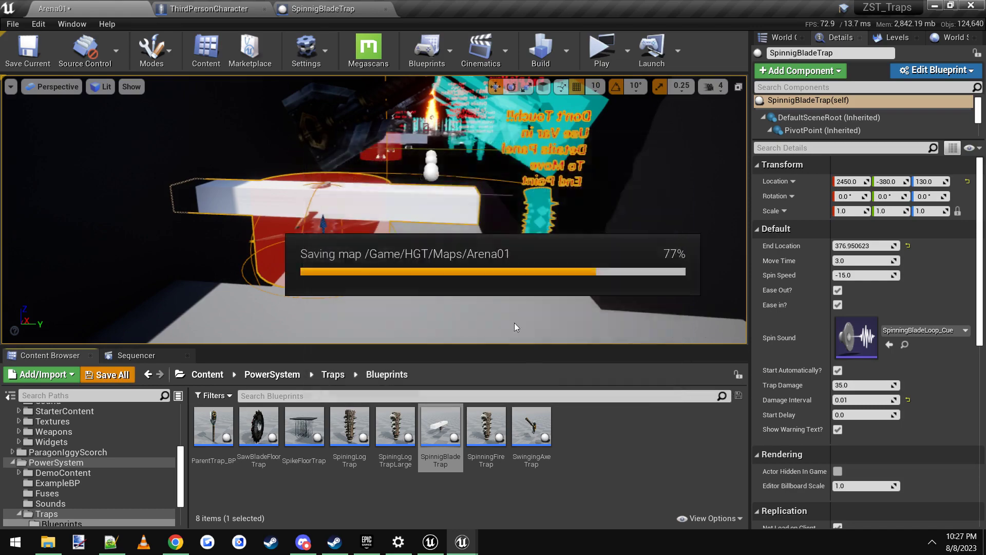
left_click(601, 49)
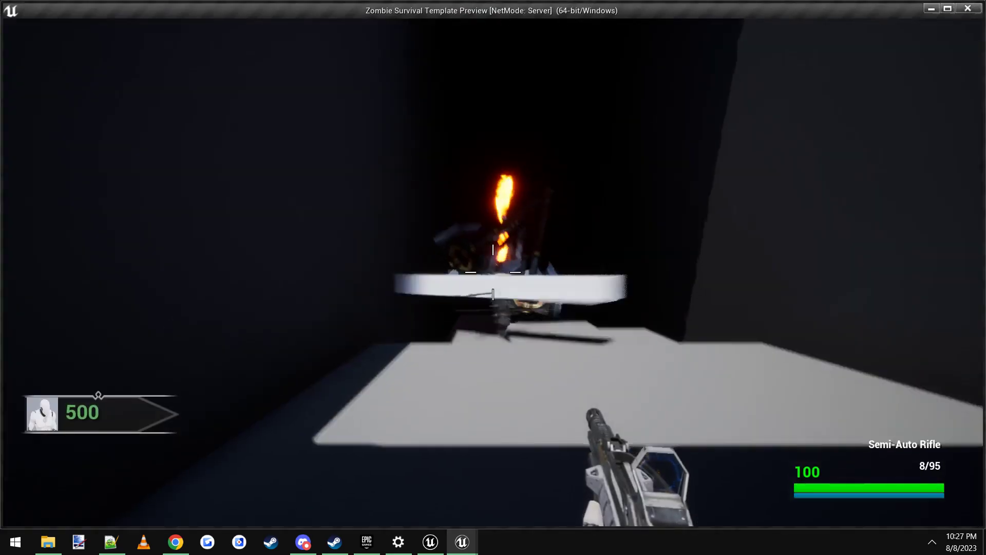
key("v")
key("w")
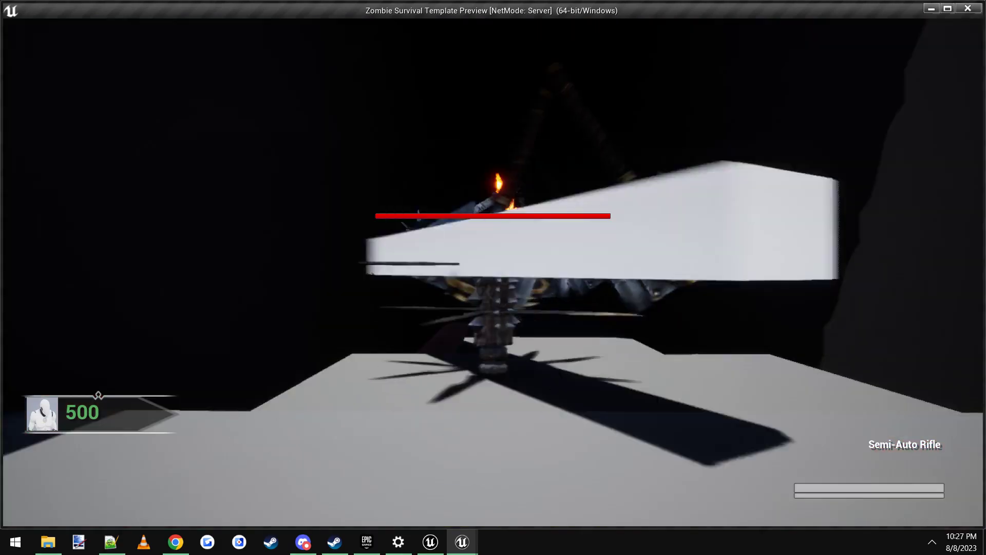
key("Escape")
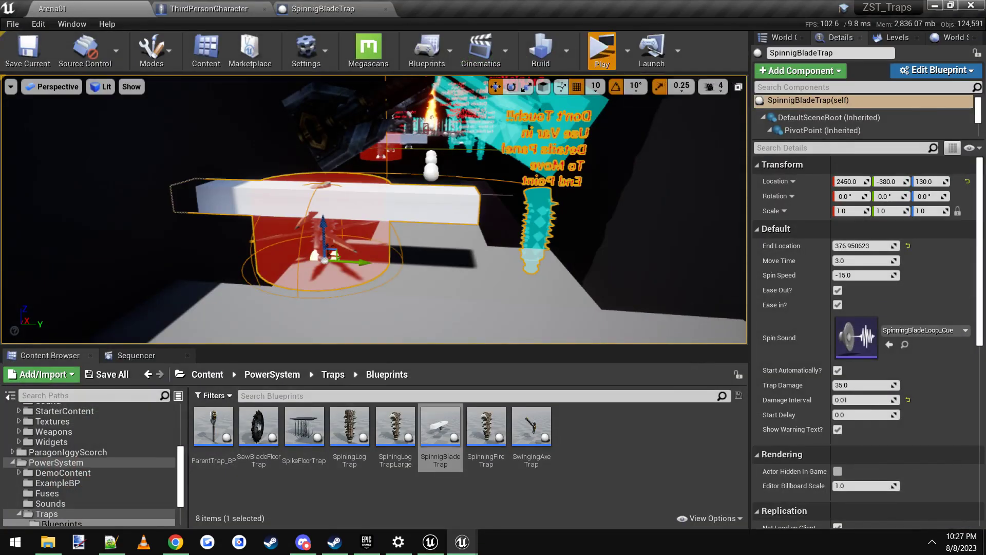
left_click(602, 50)
key("v")
key("w")
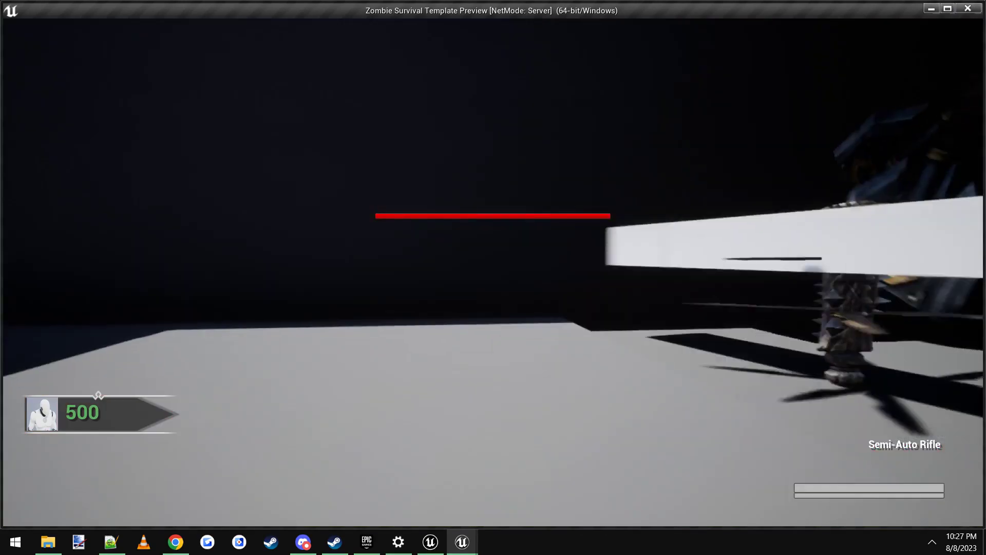
key("Escape")
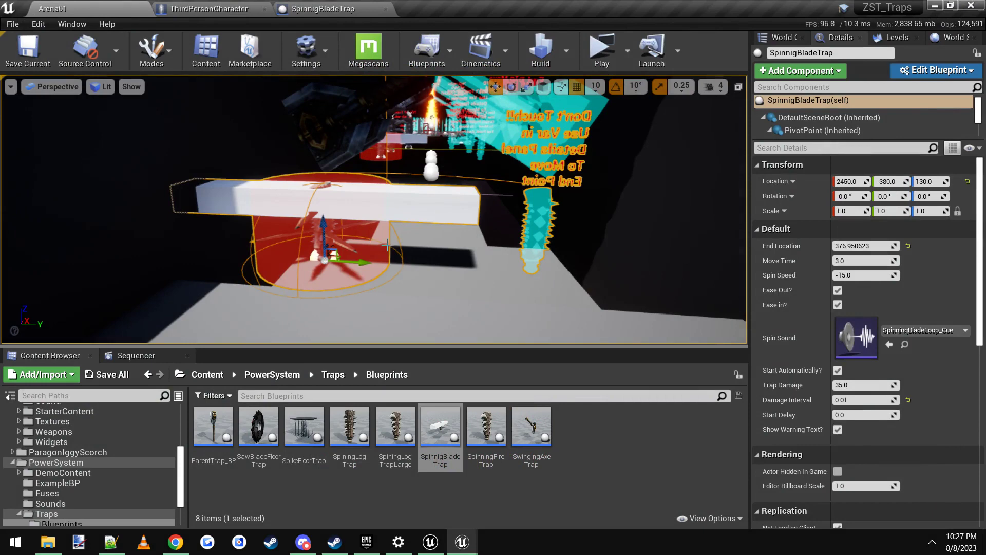
Step: Review the collision settings and object responses of the Cube component in the SpinnigBladeTrap blueprint
left_click(333, 14)
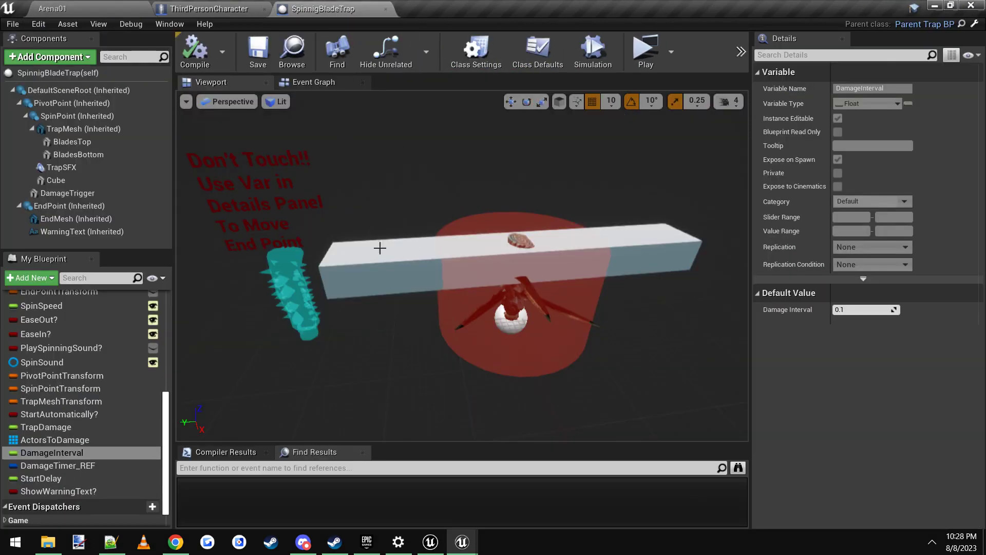
left_click(390, 259)
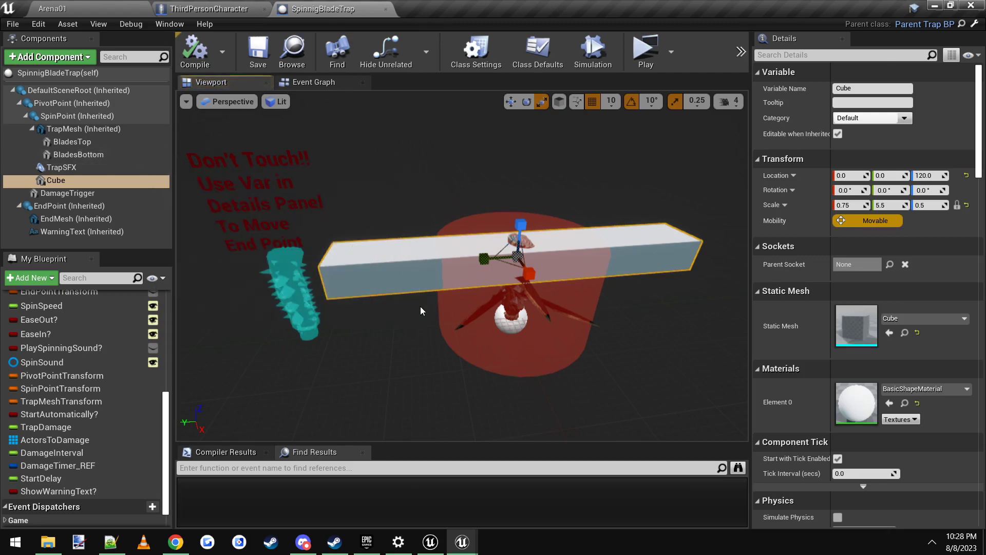
scroll(959, 219, "down", 3)
left_click_drag(979, 154, 983, 239)
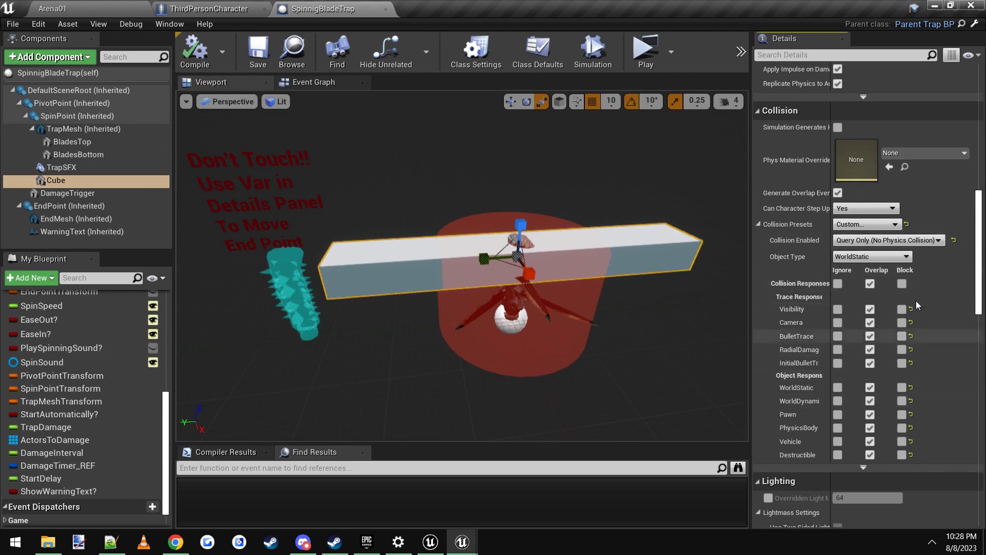
Step: In the ThirdPersonCharacter blueprint, set the Mesh's WorldStatic and WorldDynamic collision responses to Ignore, then compile and save
left_click(207, 9)
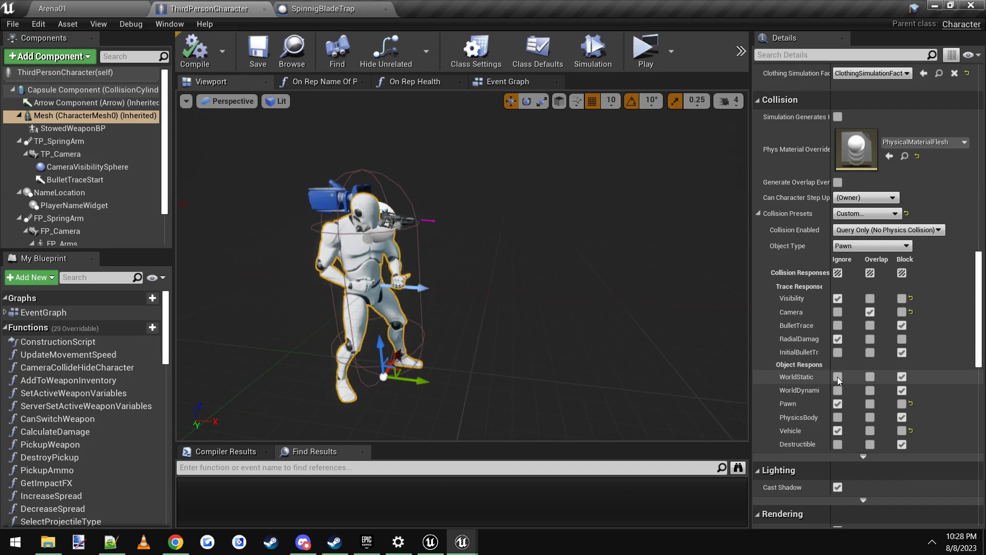
left_click(837, 377)
left_click(837, 391)
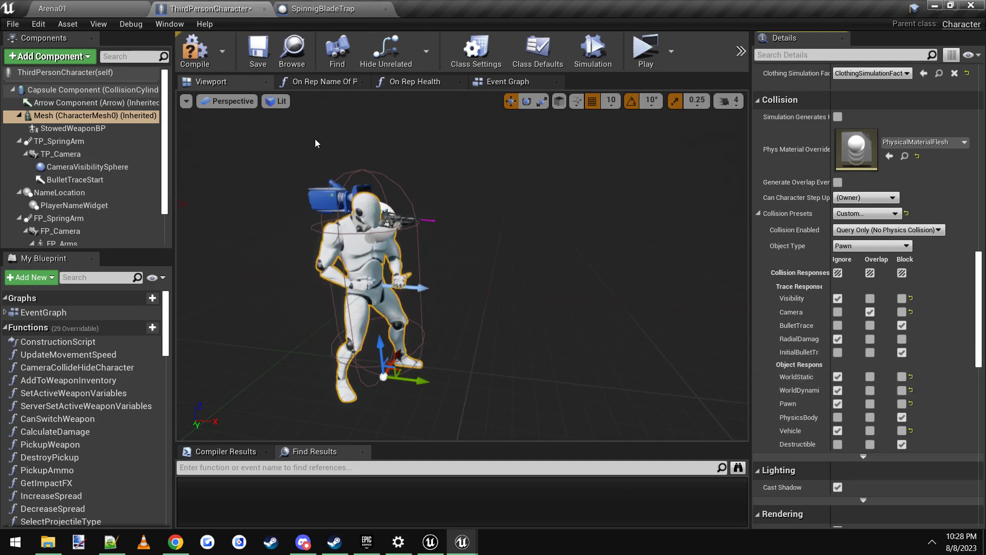
left_click(194, 51)
left_click(258, 51)
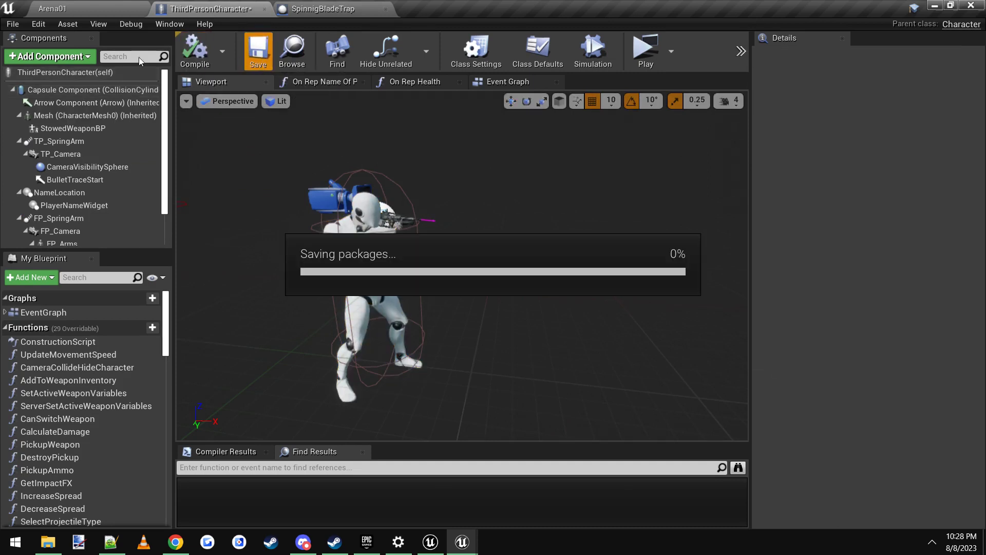
Step: Play-test the Arena01 level, moving the character up to the spinning cube to check whether it deals damage
left_click(89, 6)
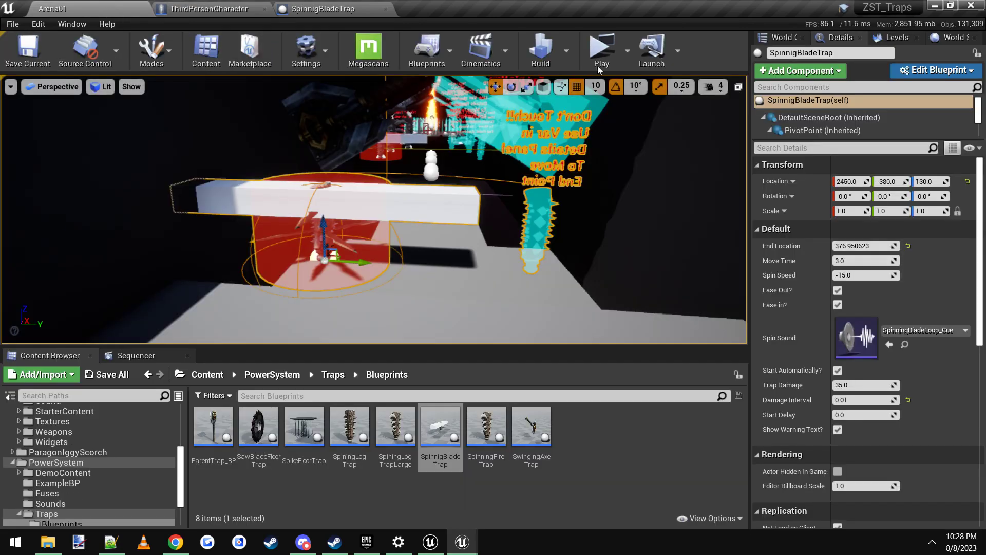
key("w")
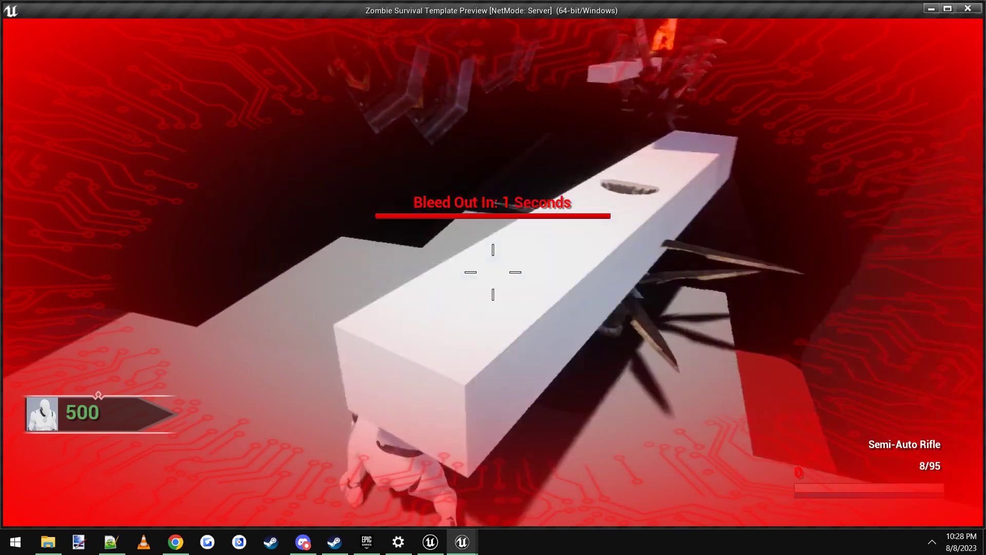
key("Escape")
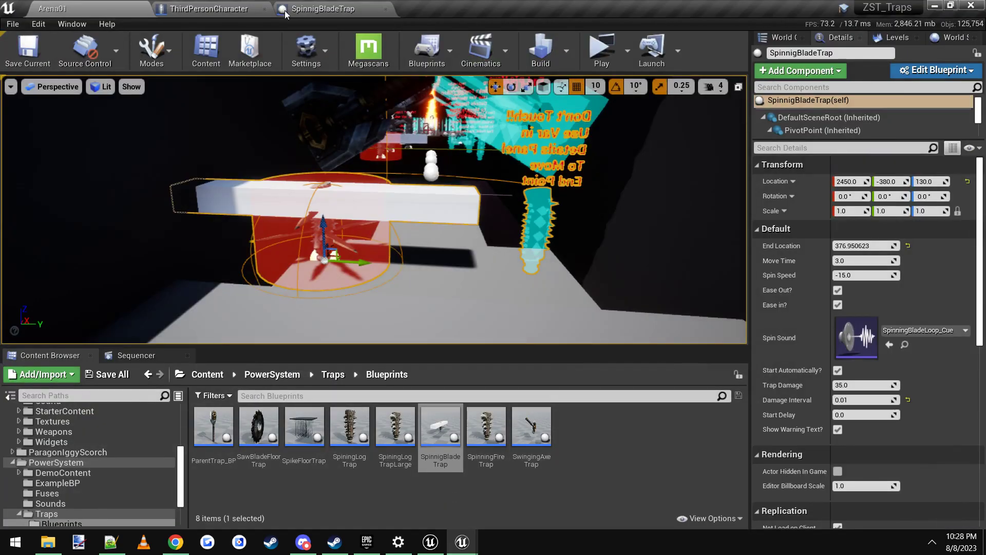
Step: Examine the collision presets and object responses of the ThirdPersonCharacter's Capsule Component
left_click(211, 7)
left_click(77, 90)
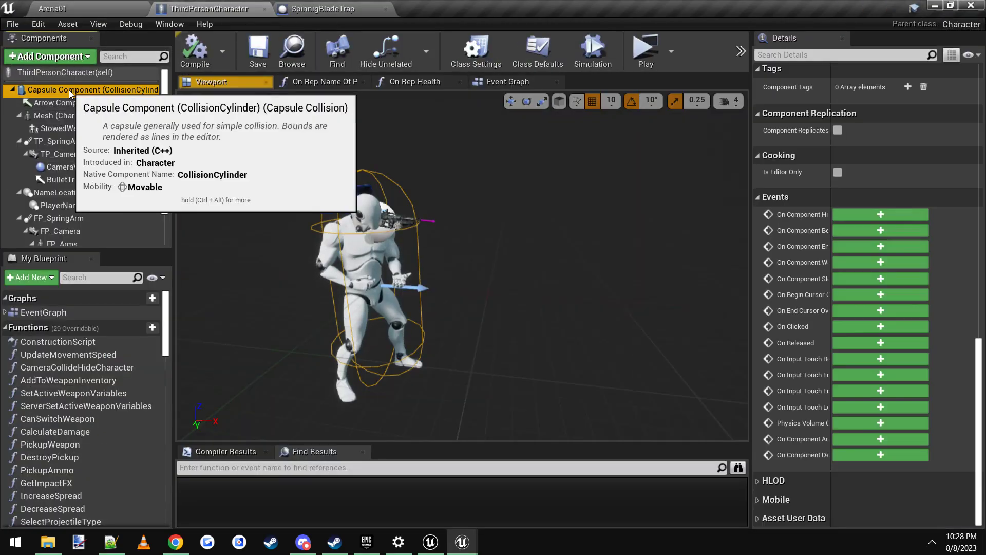
left_click_drag(978, 340, 977, 224)
left_click(758, 386)
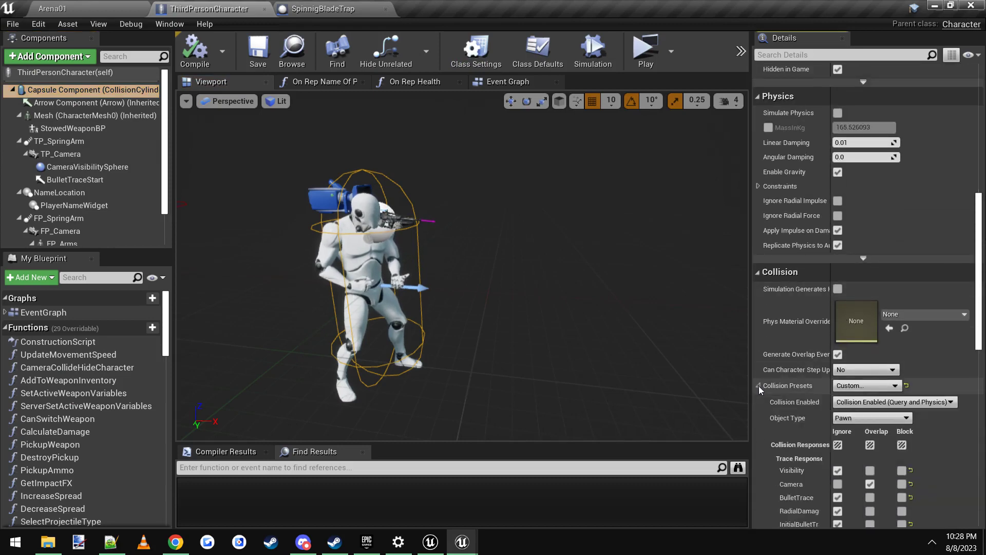
scroll(822, 391, "down", 5)
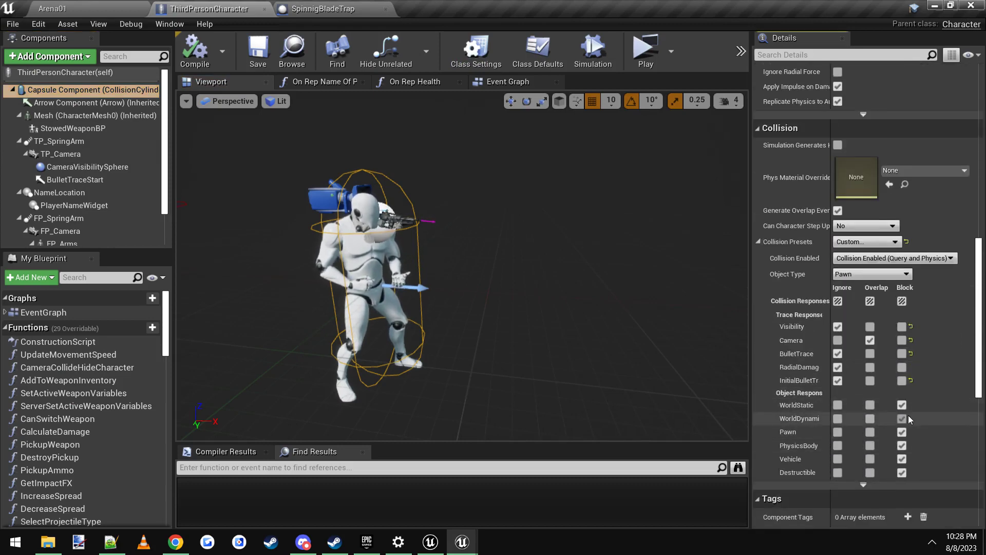
Step: Restore the character Mesh's WorldStatic and WorldDynamic collision responses to Block, then compile and save the blueprint
left_click(71, 119)
scroll(912, 399, "down", 8)
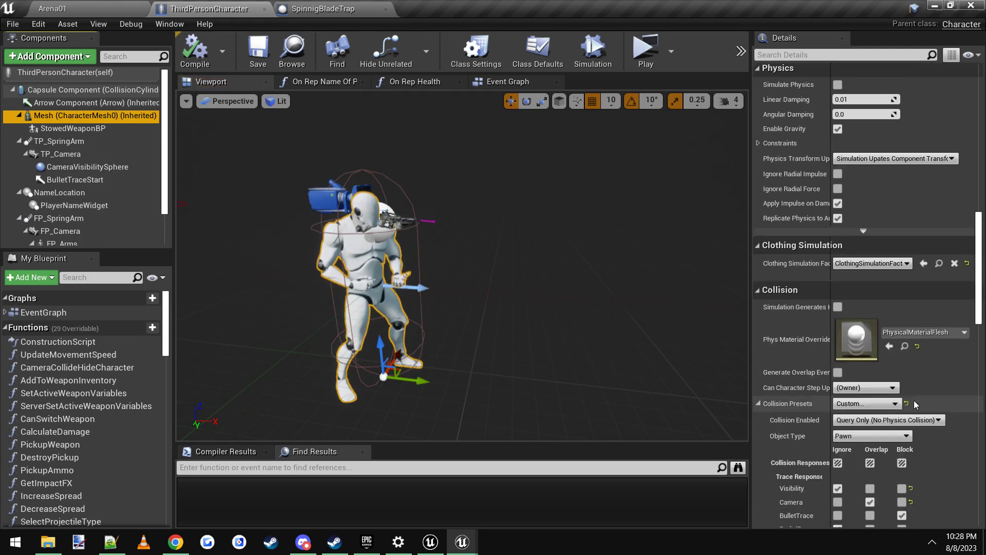
left_click(901, 361)
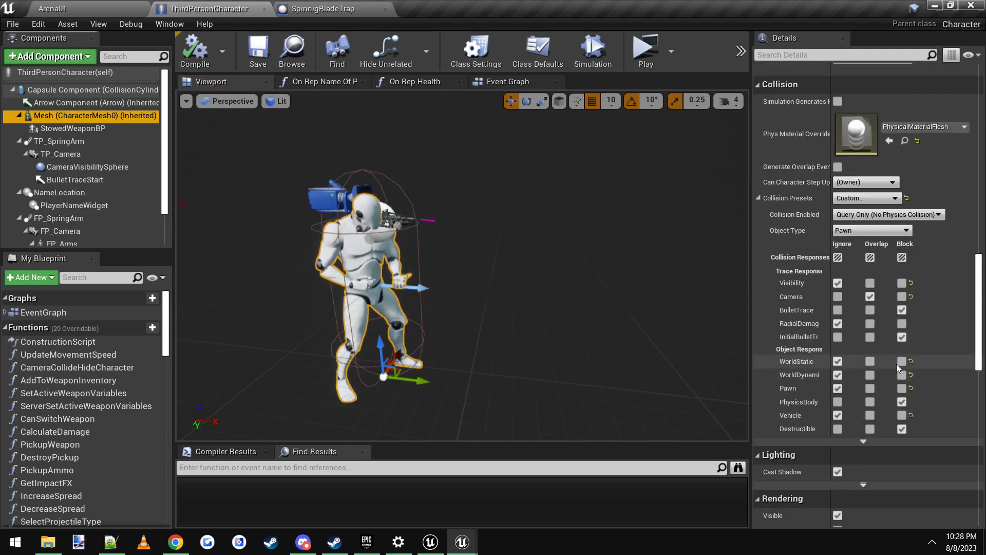
left_click(901, 375)
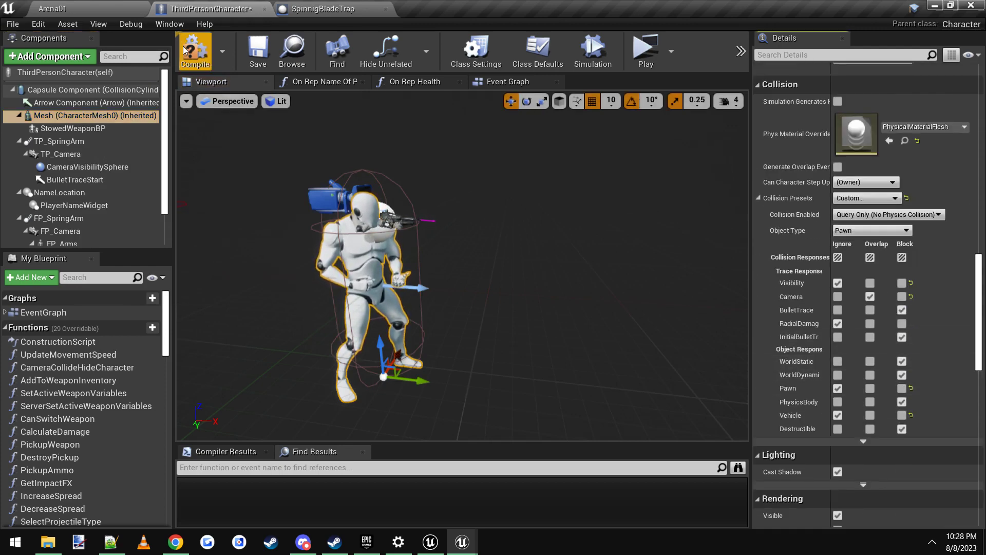
left_click(257, 54)
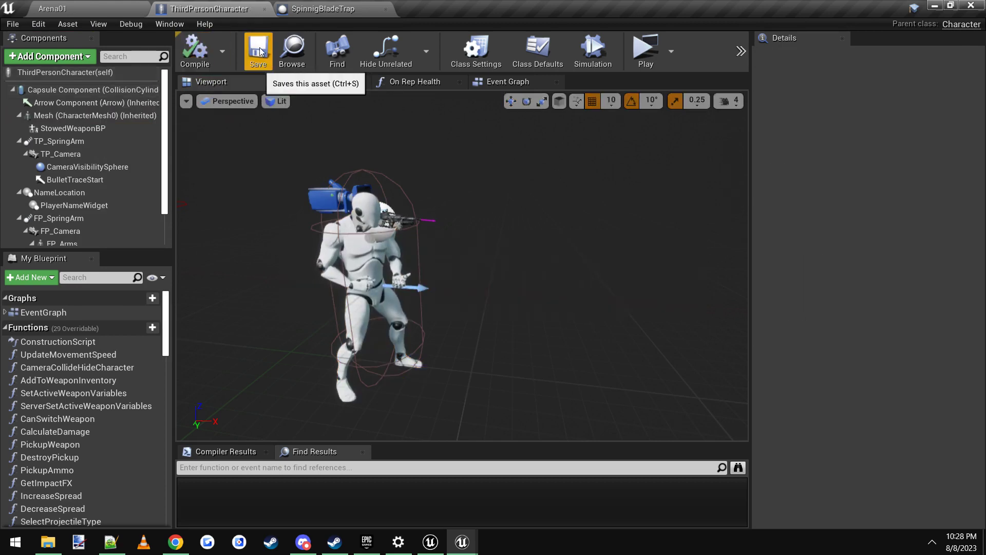
left_click(258, 52)
Step: Set the Cube's Pawn collision response to Ignore in the SpinnigBladeTrap blueprint and save it
left_click(317, 8)
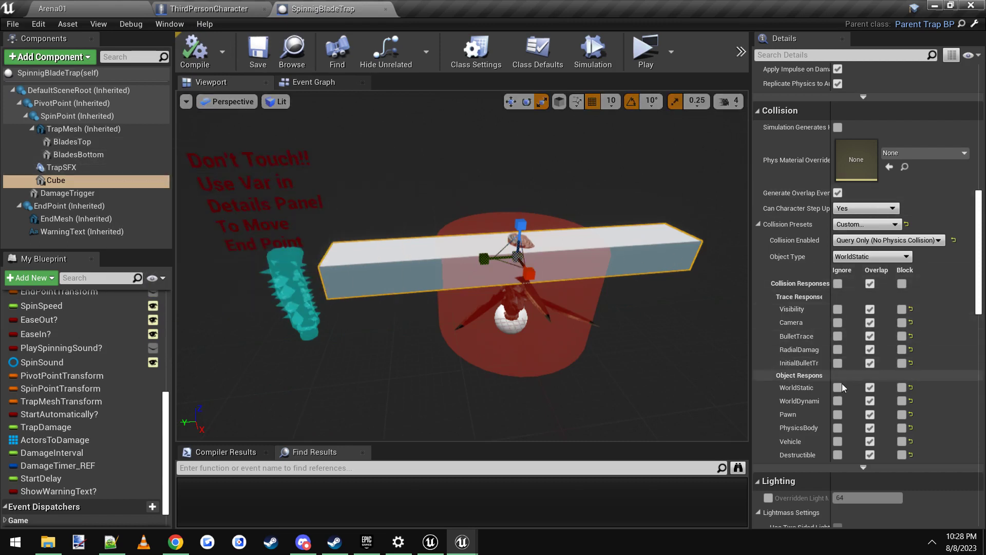
left_click(838, 414)
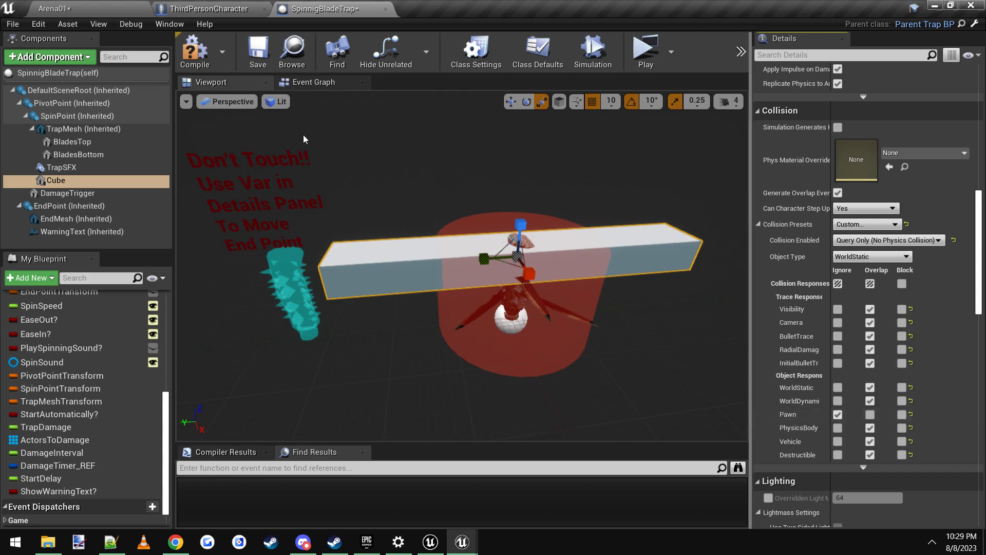
left_click(260, 59)
Step: Play-test the Arena01 level, walking the character around and through the spinning cube with its Pawn response ignored
left_click(54, 8)
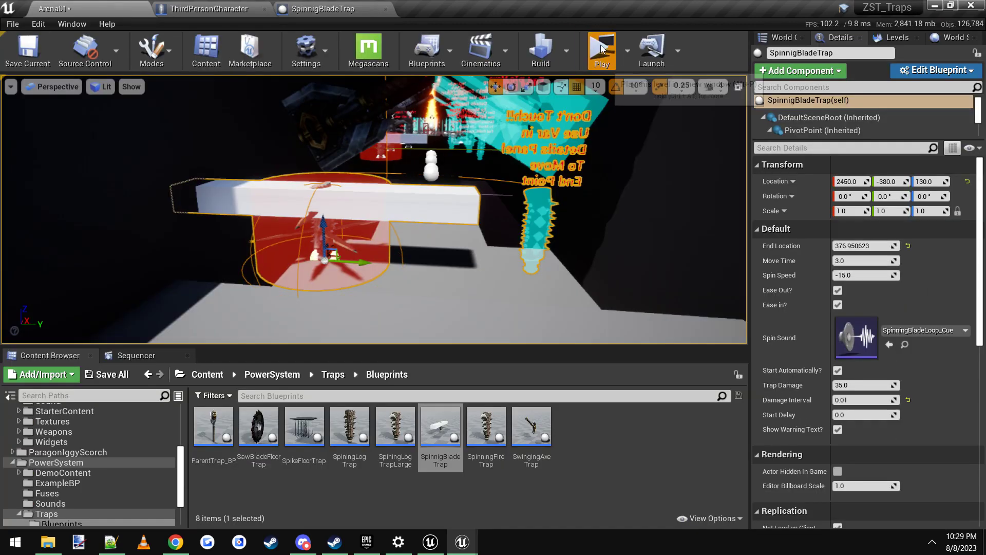
left_click(600, 47)
key("w")
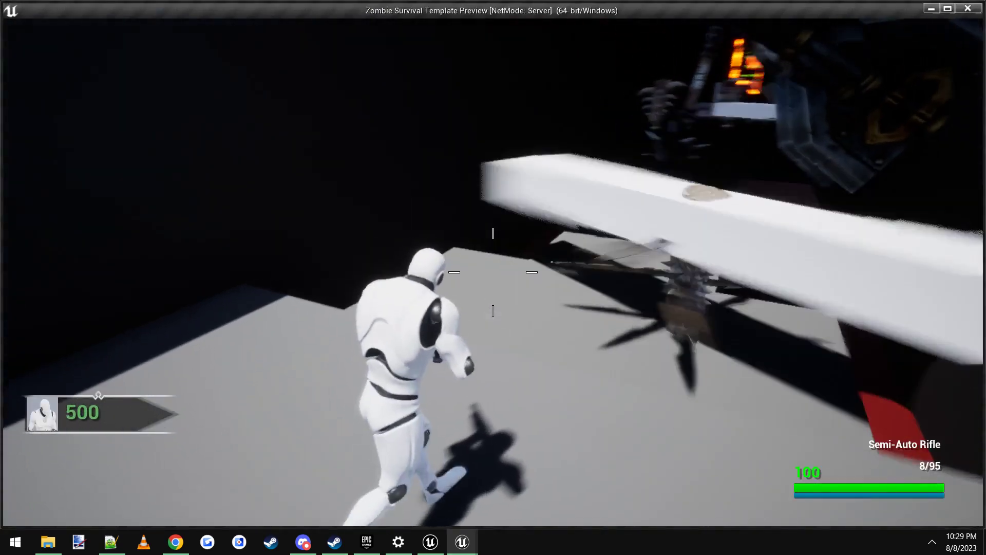
key("d")
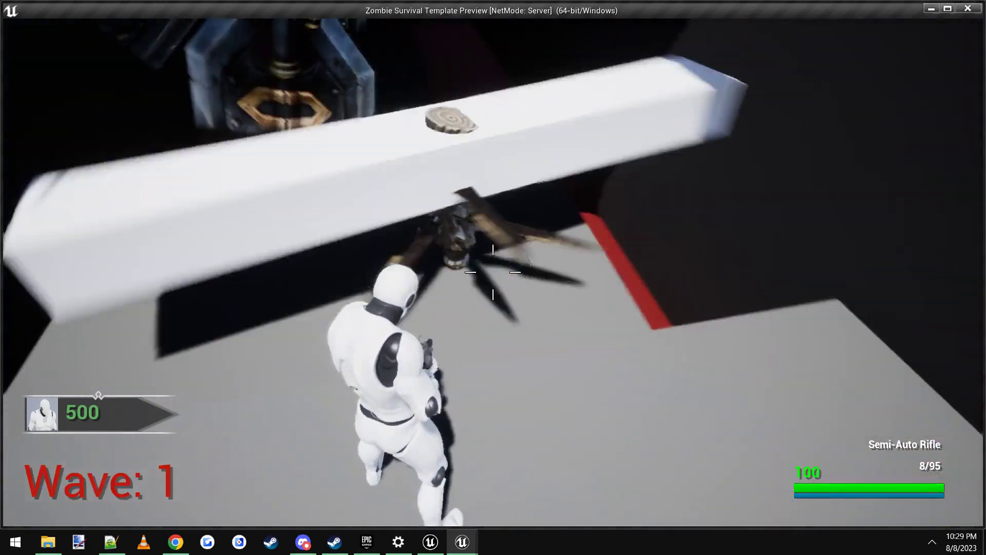
key("Escape")
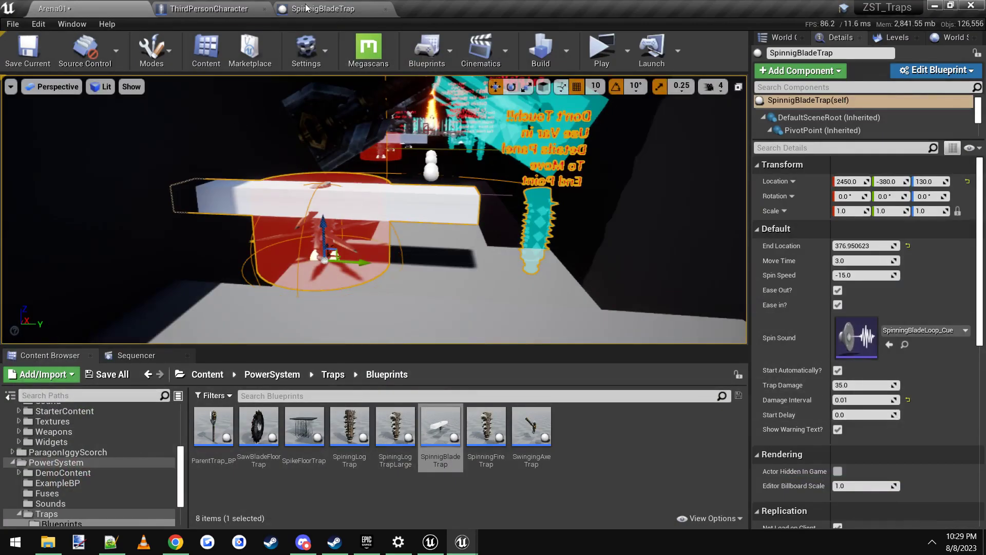
Step: Set the Cube's Pawn collision response back to Overlap in the SpinnigBladeTrap blueprint
left_click(322, 9)
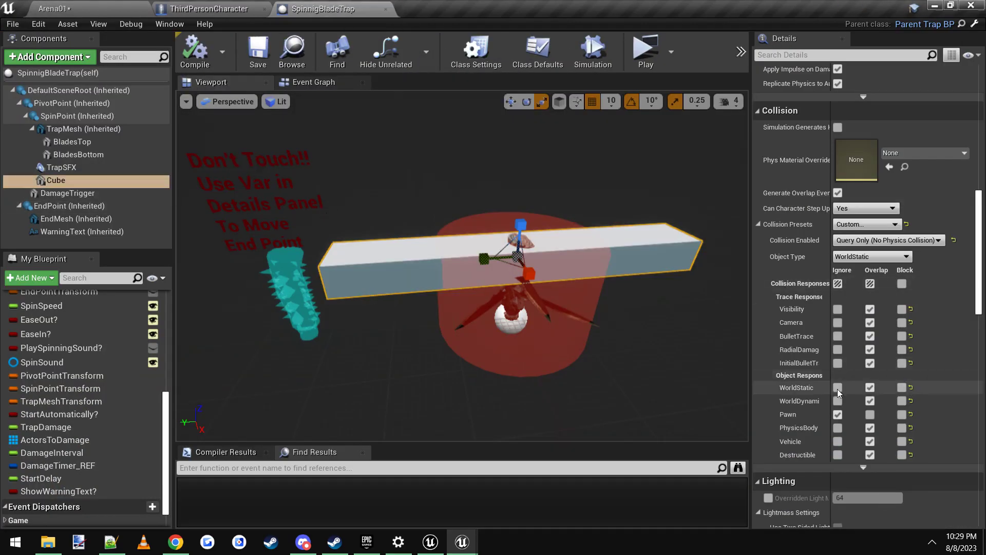
left_click(869, 414)
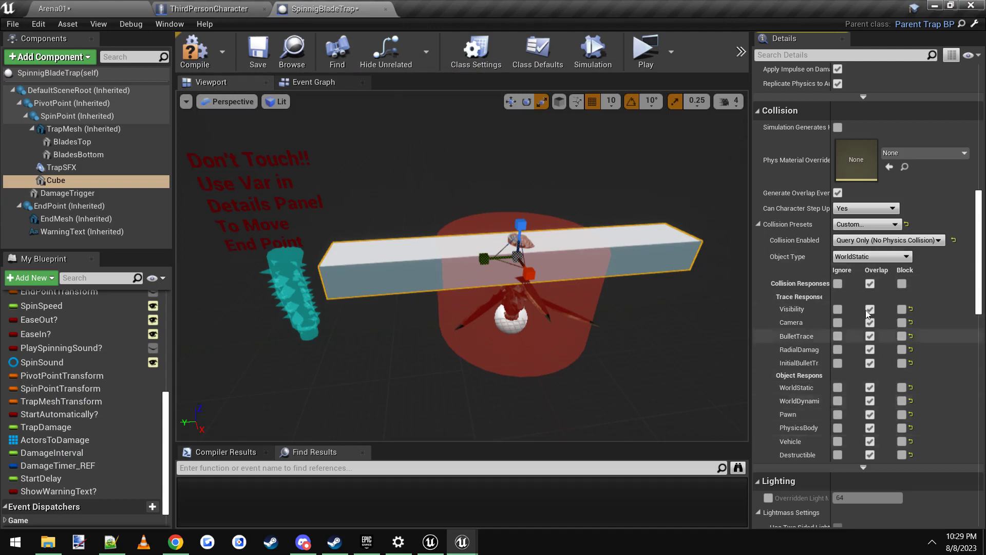
scroll(436, 316, "down", 3)
mouse_move(437, 316)
right_mouse_down()
mouse_move(430, 312)
mouse_move(431, 327)
right_mouse_up()
scroll(435, 334, "up", 3)
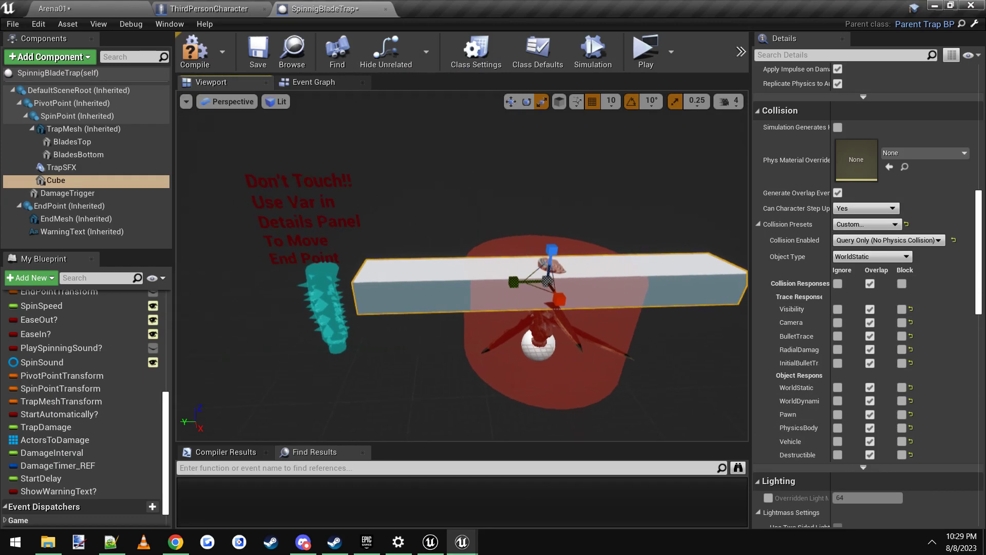
Step: Inspect the Cube reference feeding the Make Array node for Setup Damage Triggers in the trap's event graph
left_click(319, 83)
left_click(267, 327)
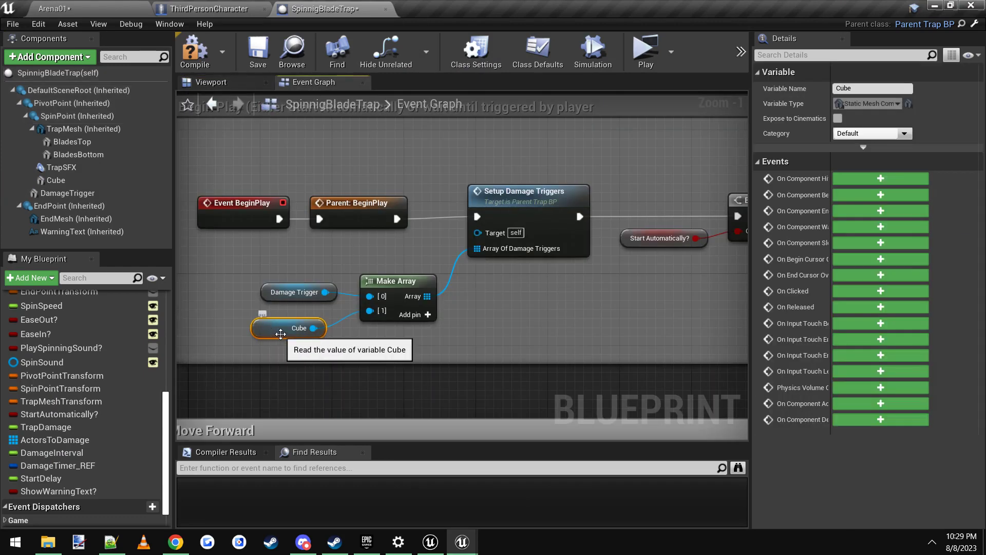
left_click_drag(226, 318, 288, 343)
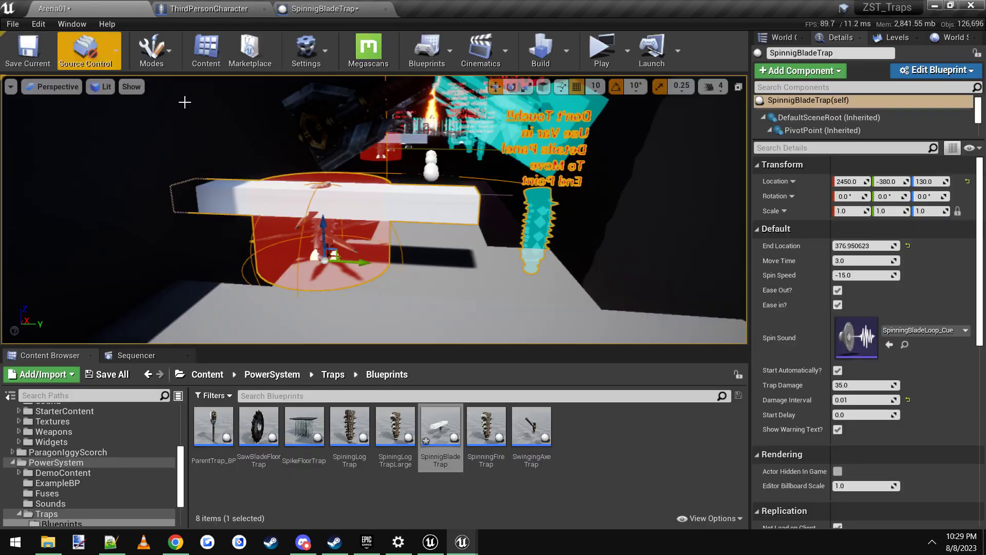
Step: Select the swinging axe trap in the Arena01 level and open its SwingingAxeTrap blueprint for editing
right_click_drag(185, 102, 189, 88)
left_click(205, 107)
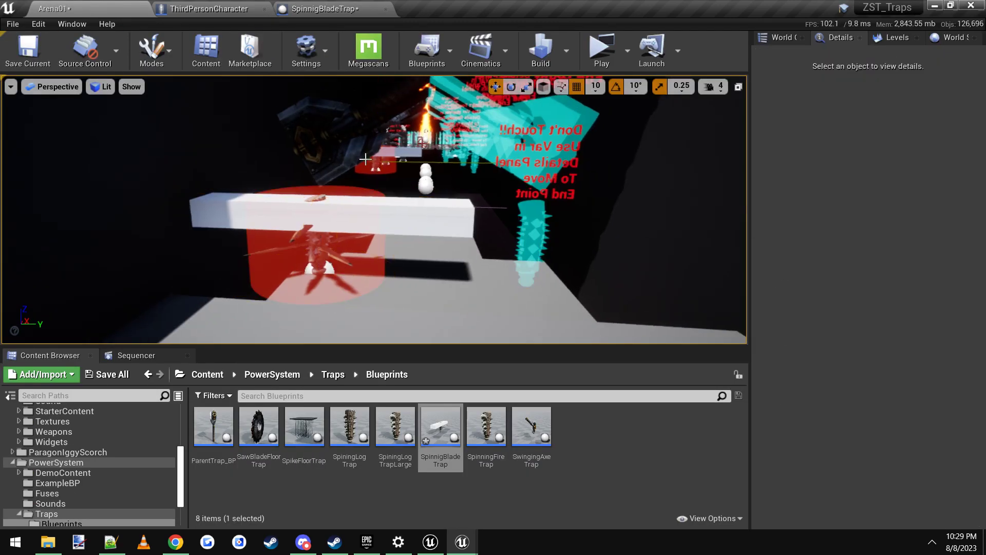
left_click(329, 138)
right_click_drag(329, 139, 329, 123)
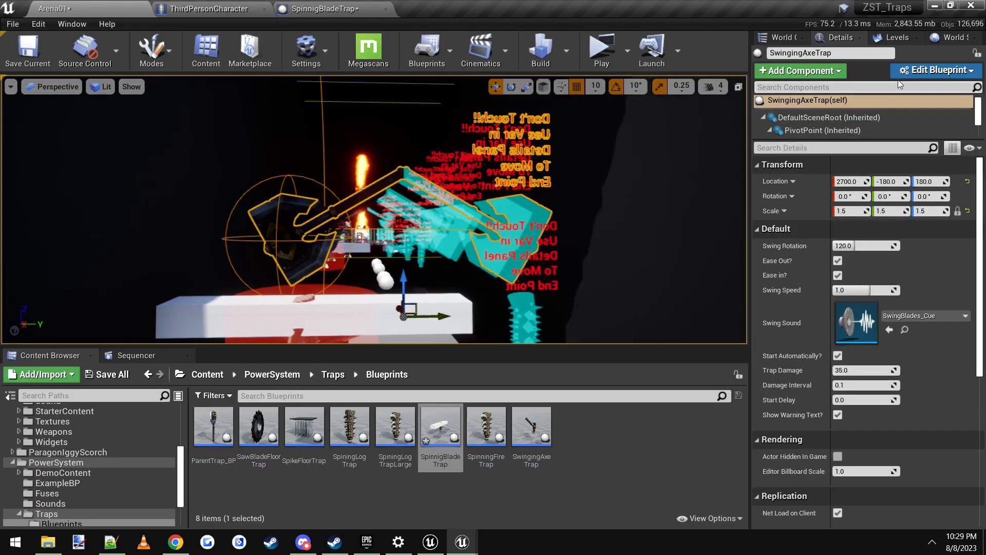
left_click(935, 69)
left_click(901, 101)
Step: Examine the Setup Damage Triggers nodes in the Begin Play section of the SwingingAxeTrap's event graph
scroll(420, 197, "down", 3)
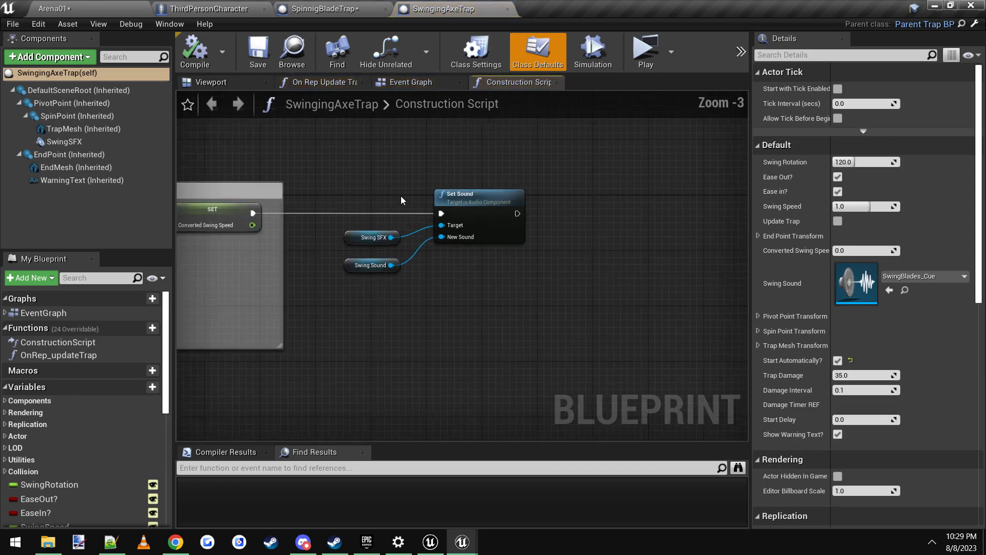
right_click_drag(400, 196, 689, 264)
scroll(513, 162, "down", 5)
left_click(428, 84)
right_click_drag(348, 245, 427, 444)
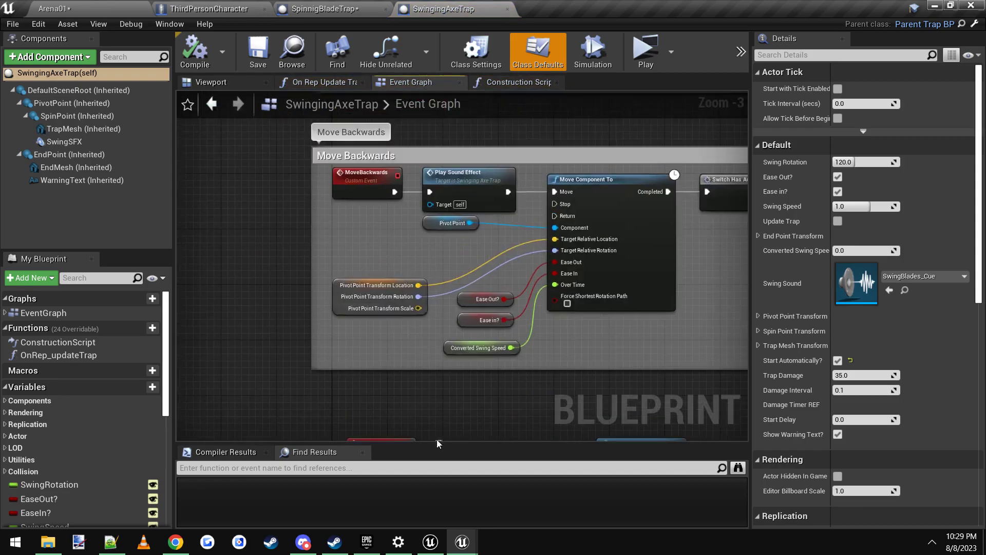
scroll(440, 421, "down", 8)
right_click_drag(451, 392, 403, 435)
scroll(394, 355, "up", 11)
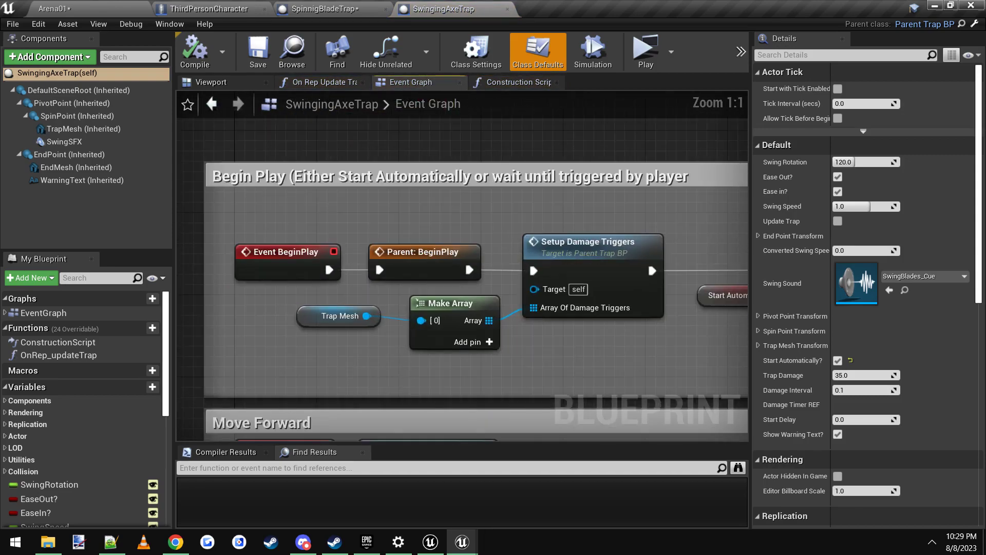
right_click_drag(387, 384, 385, 367)
left_click_drag(297, 285, 534, 354)
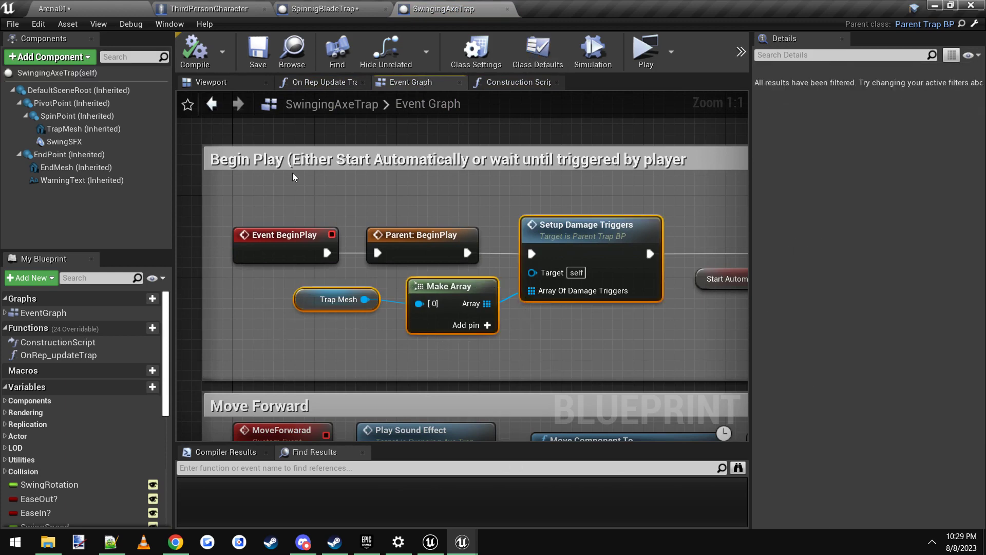
Step: Inspect the axe's TrapMesh component in the SwingingAxeTrap blueprint's 3D preview
left_click(225, 86)
right_click_drag(473, 208, 450, 211)
scroll(450, 214, "up", 2)
left_click(397, 232)
right_click_drag(396, 232, 357, 230)
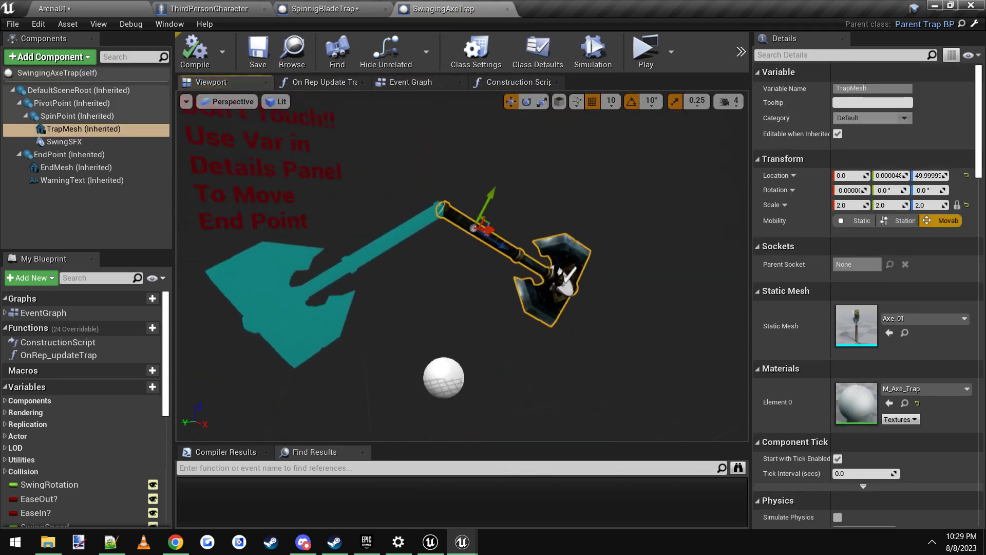
Step: Check the Trap Mesh reference feeding the Make Array node in the SwingingAxeTrap's event graph
left_click(408, 81)
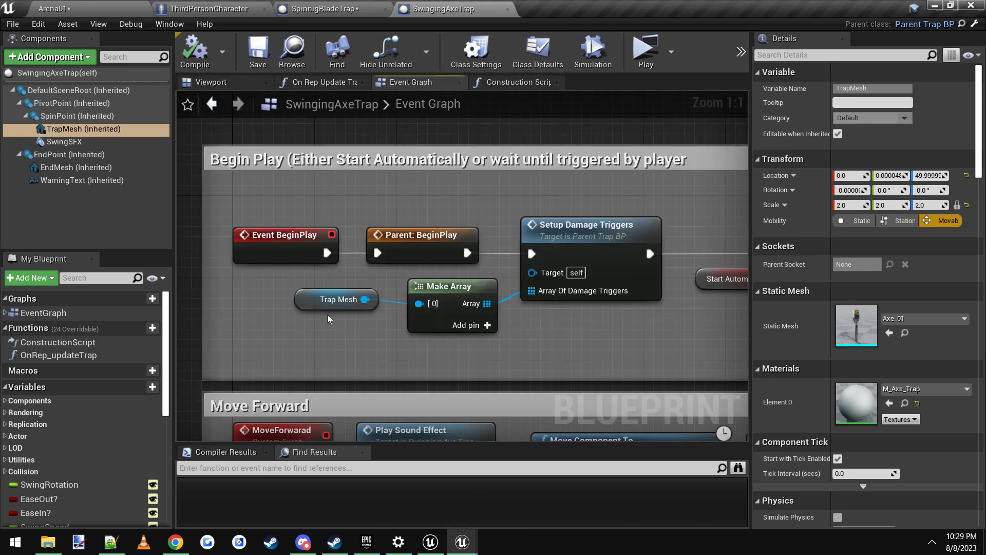
left_click(333, 302)
left_click(369, 320)
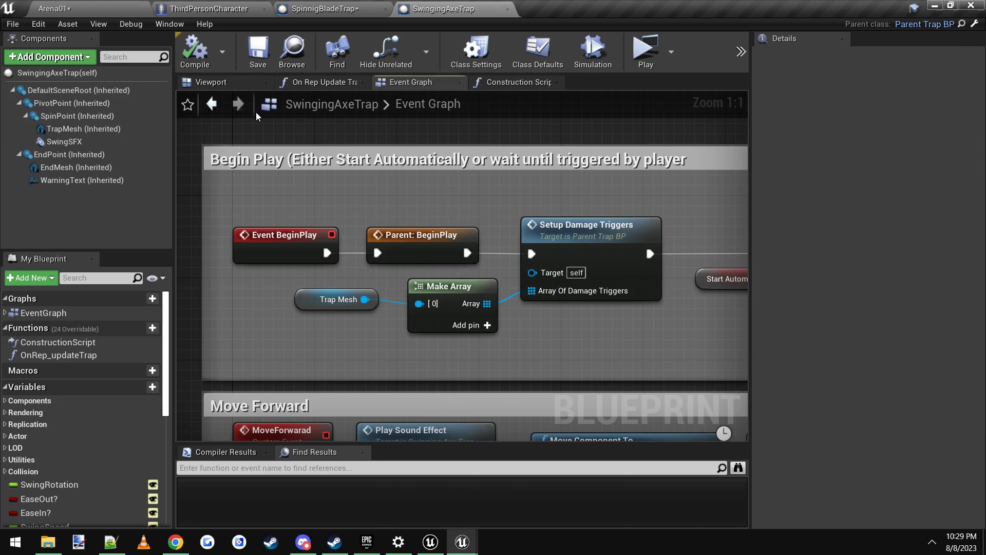
Step: Return to the Arena01 level, save all modified content and clear the actor selection
left_click(110, 13)
left_click(109, 374)
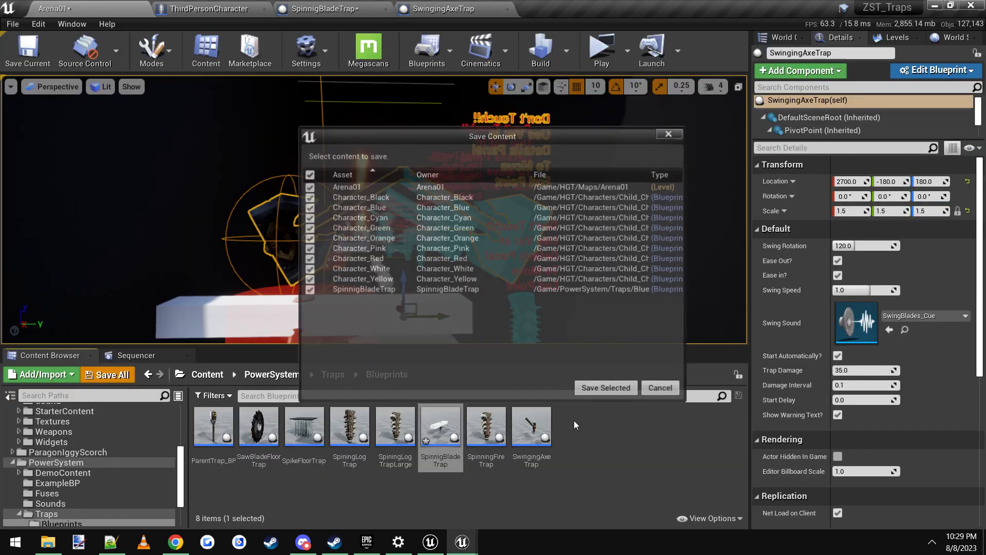
left_click(607, 393)
key("s")
right_click_drag(510, 242, 522, 239)
left_click(520, 239)
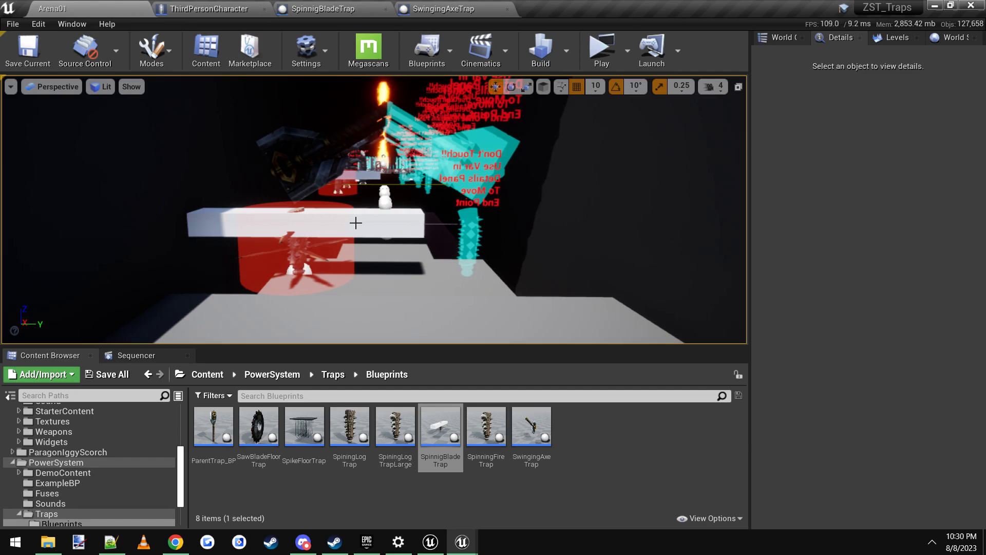
Step: Review the Trap Damage and Damage Interval settings of the SpinnigBladeTrap placed in the level, then deselect it
left_click(387, 259)
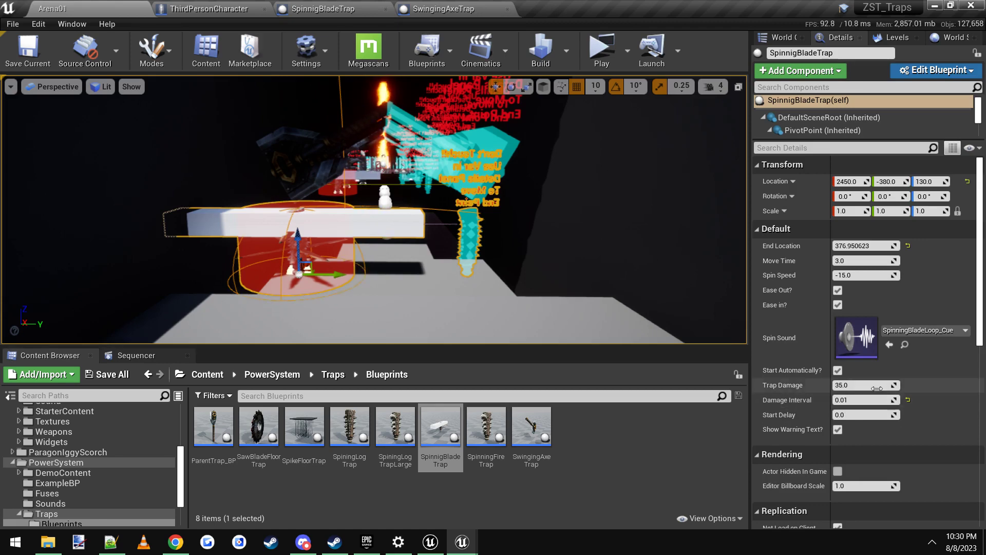
left_click(856, 385)
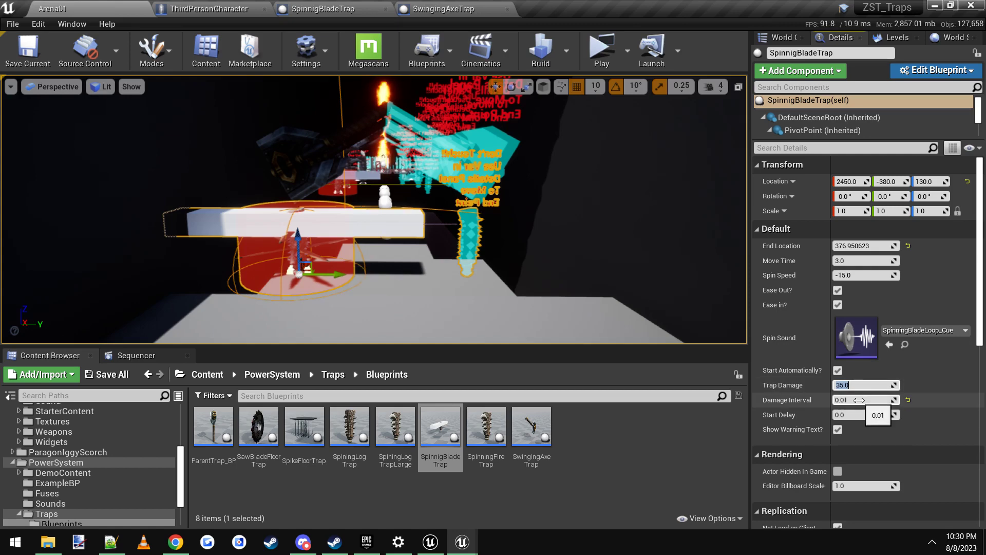
left_click(861, 399)
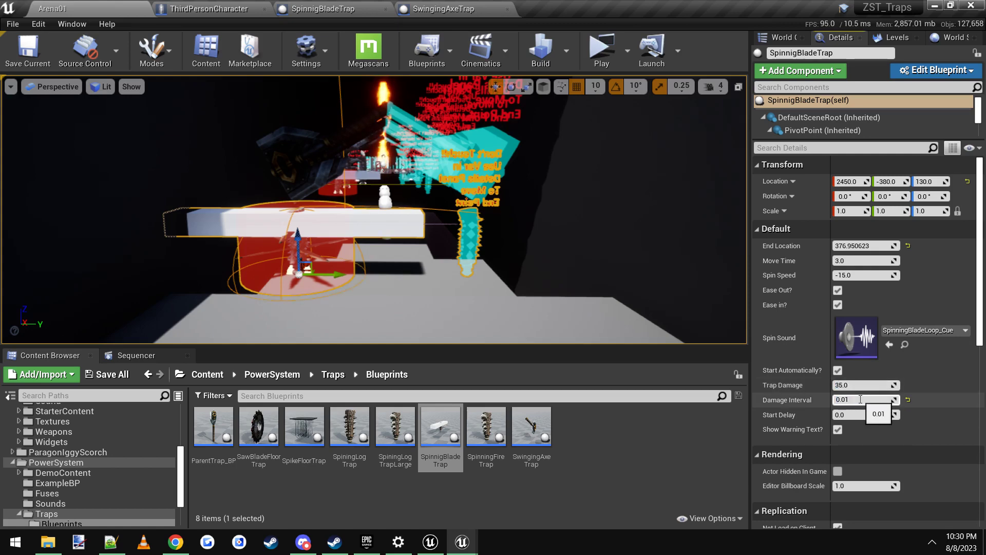
key("shift+Tab")
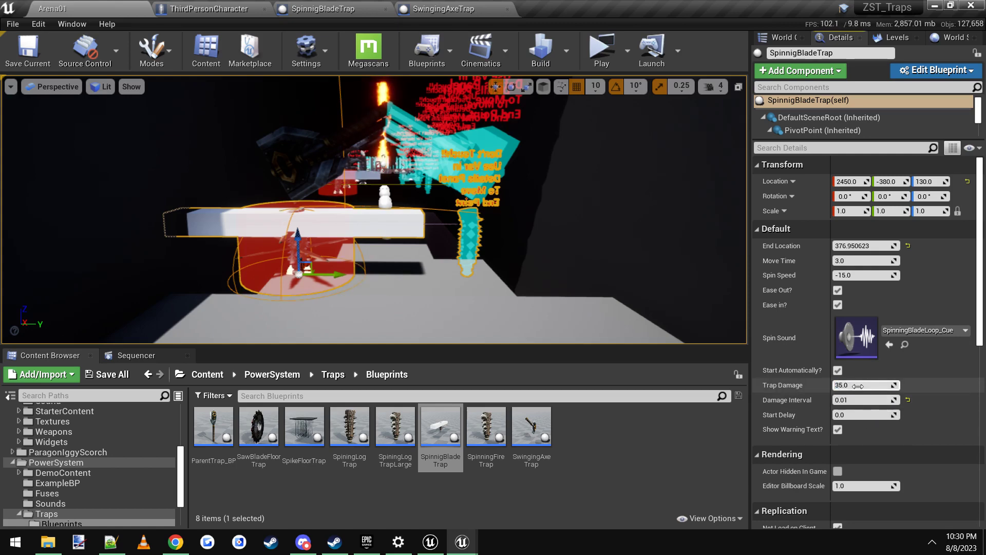
key("Tab")
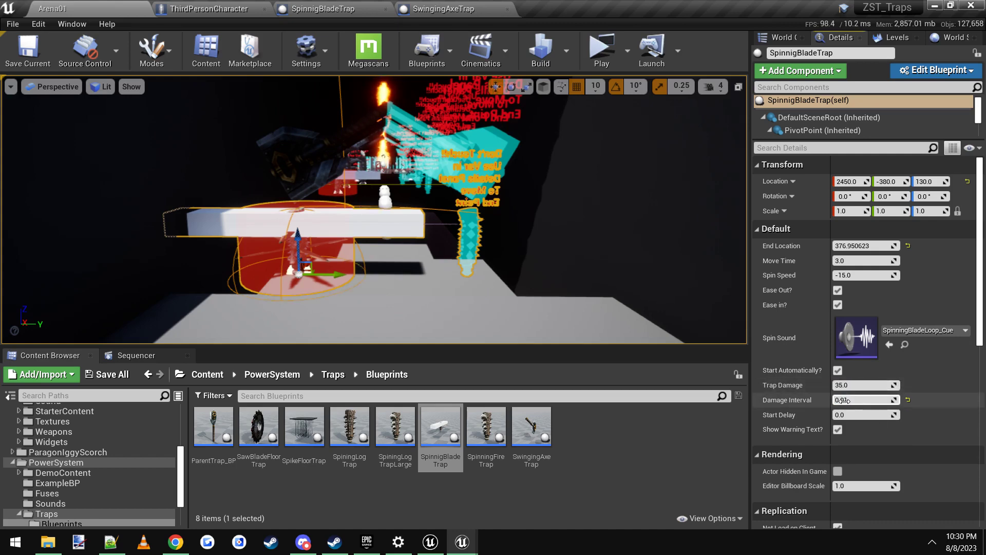
left_click(845, 386)
left_click(847, 400)
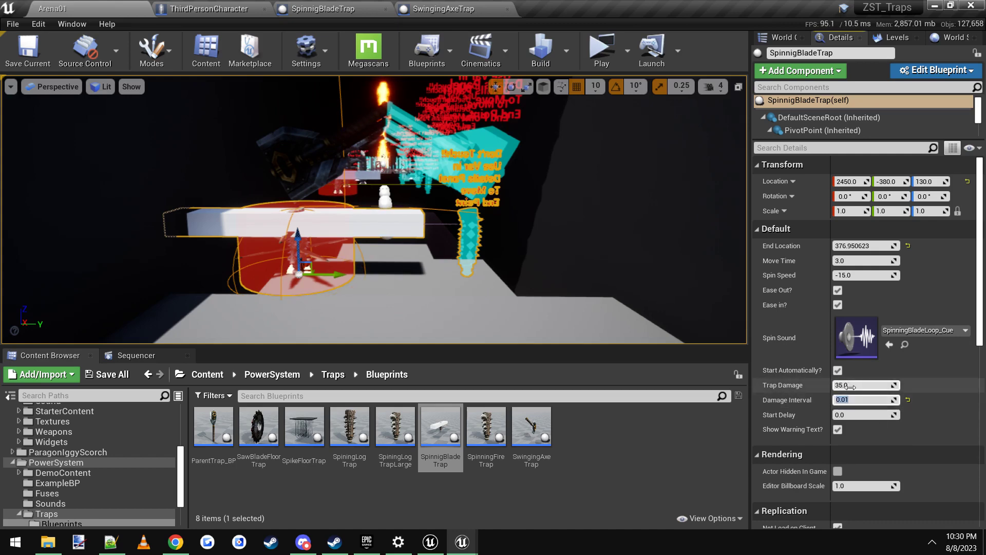
left_click(850, 386)
left_click(850, 400)
left_click(851, 387)
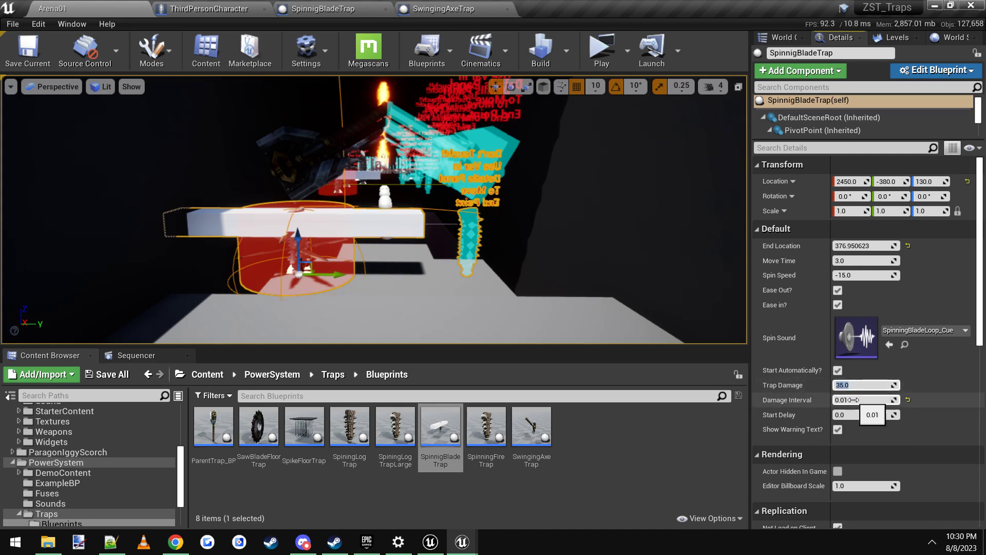
left_click(851, 399)
left_click(851, 386)
left_click(852, 399)
left_click(853, 386)
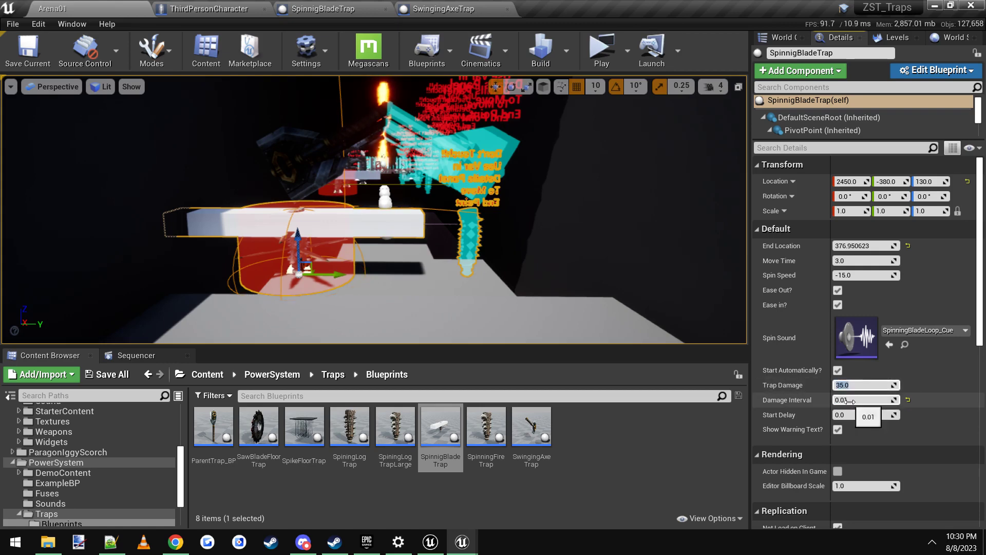
left_click(853, 401)
left_click(853, 387)
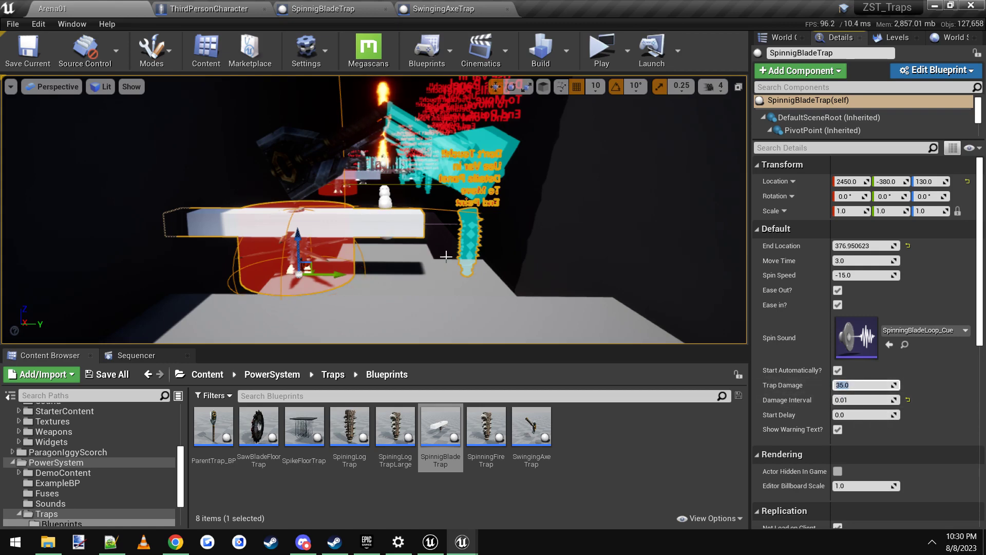
right_click_drag(468, 254, 461, 255)
left_click(468, 254)
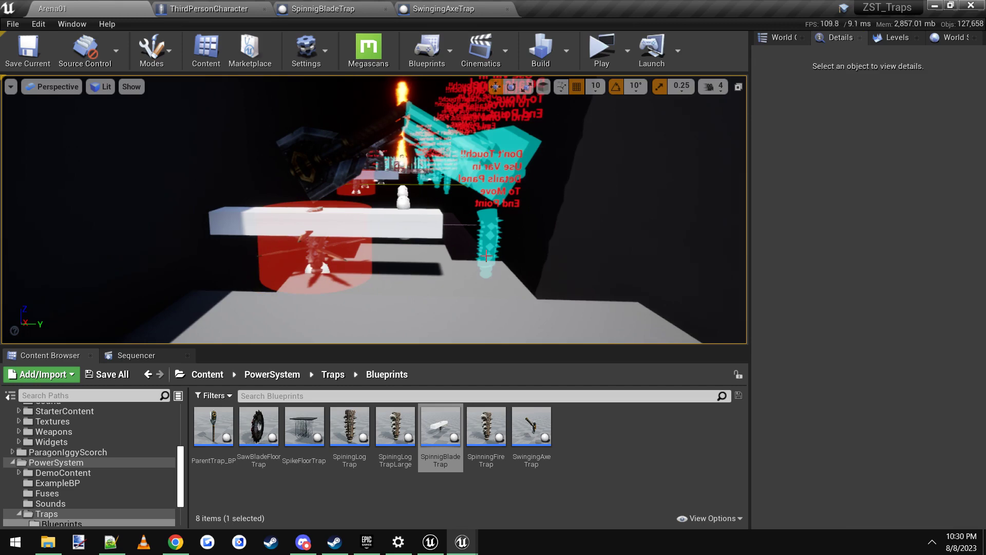